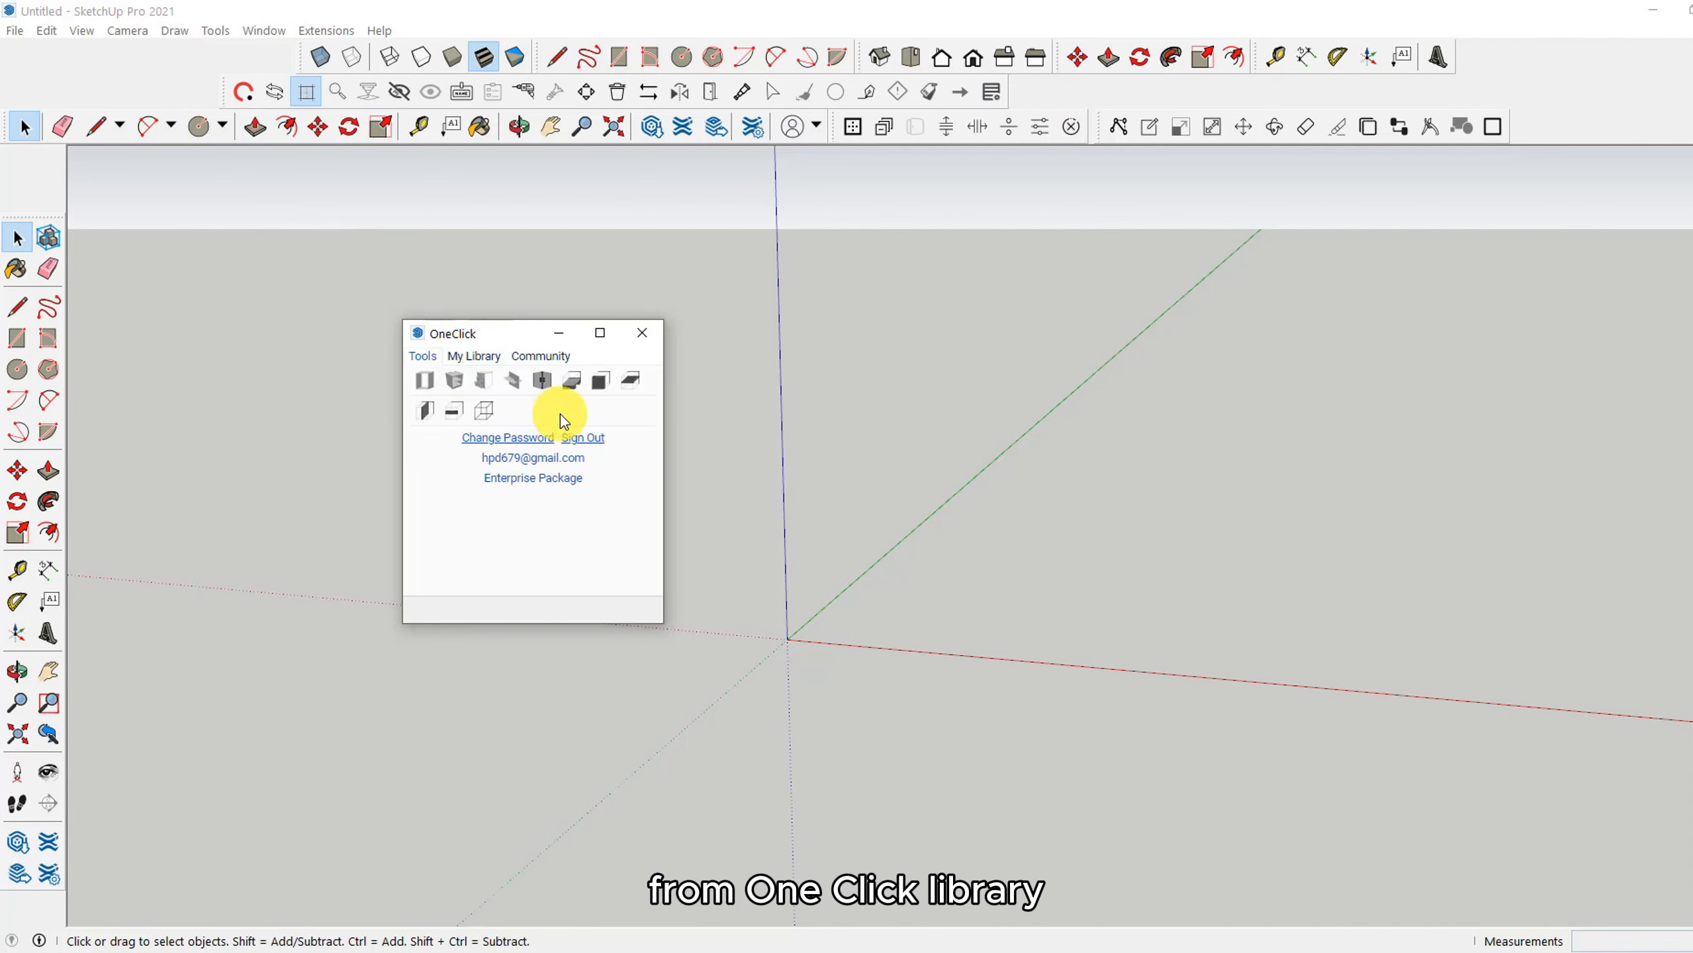
Place a Blank Frame from the OneClick library at the model origin.
{"action": "left_click_drag", "start_coordinate": [521, 340], "coordinate": [473, 244]}
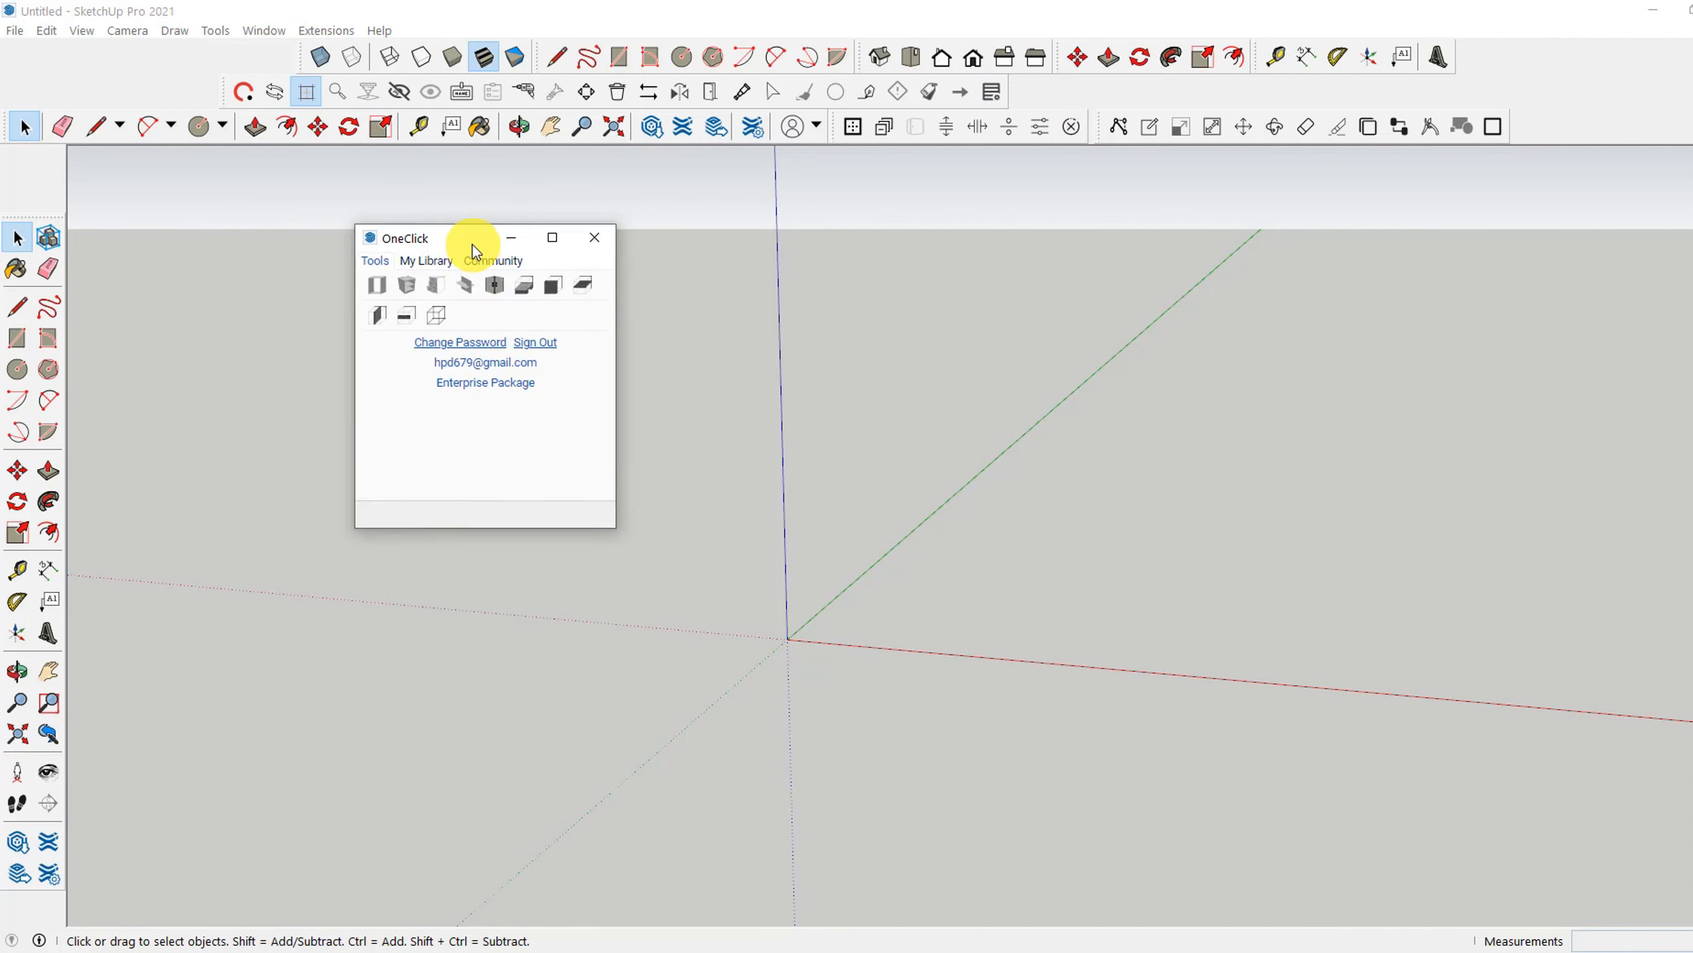
{"action": "left_click", "coordinate": [375, 287]}
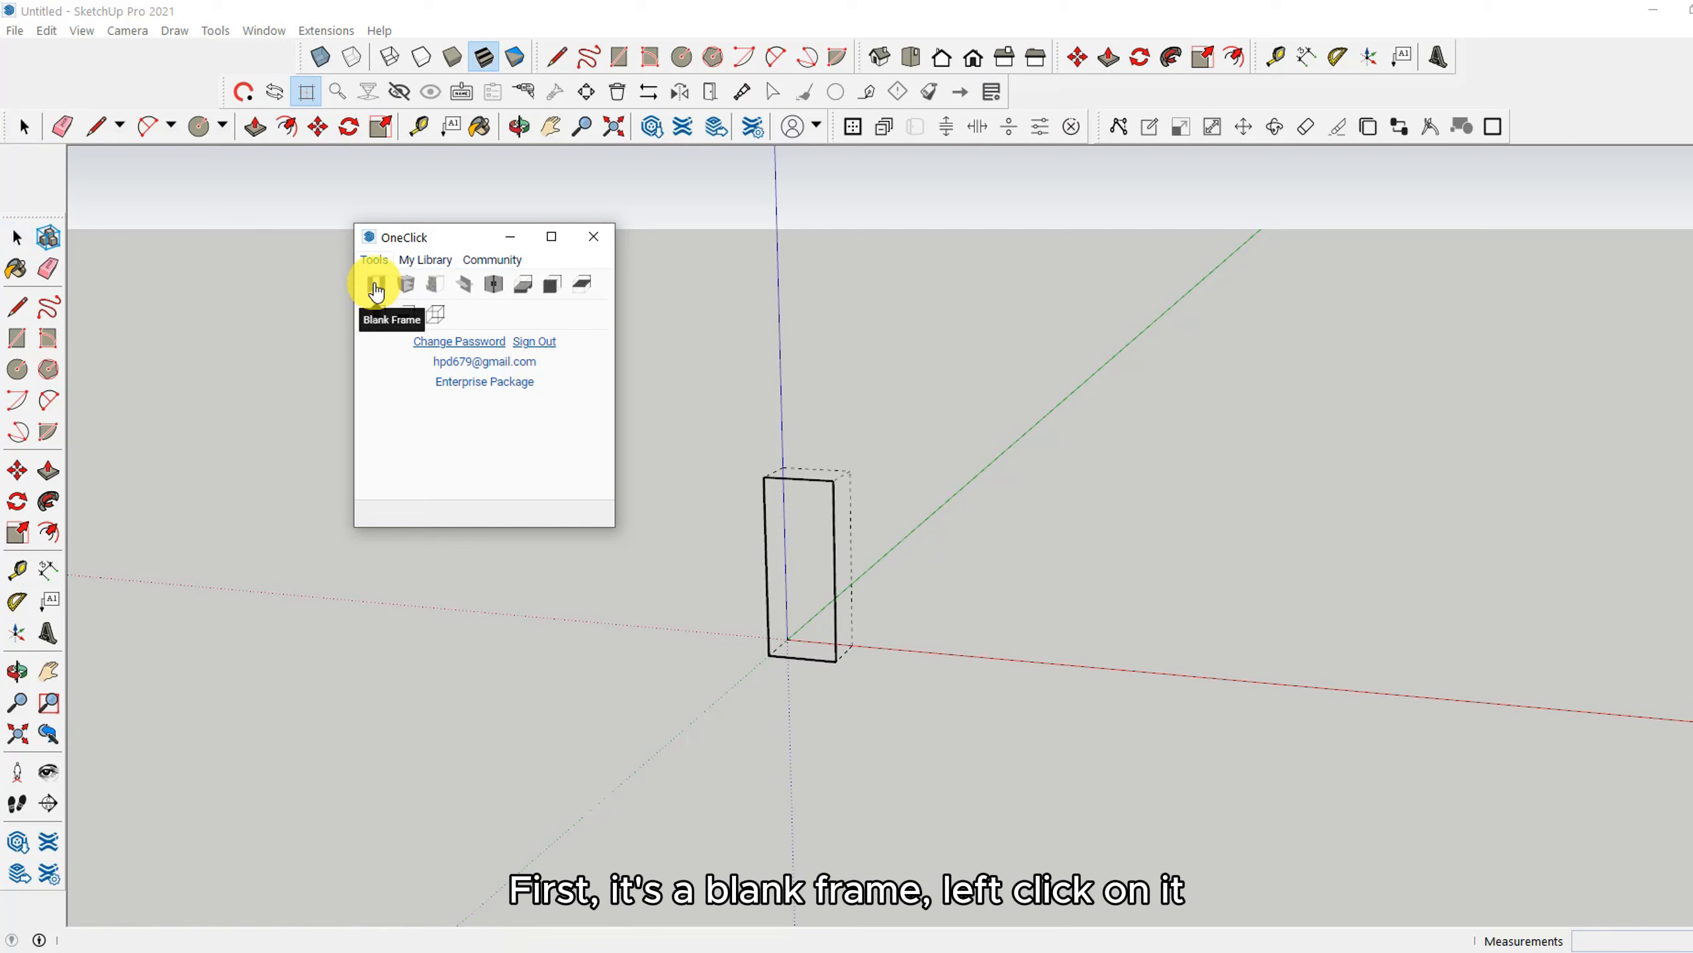
{"action": "left_click", "coordinate": [790, 640]}
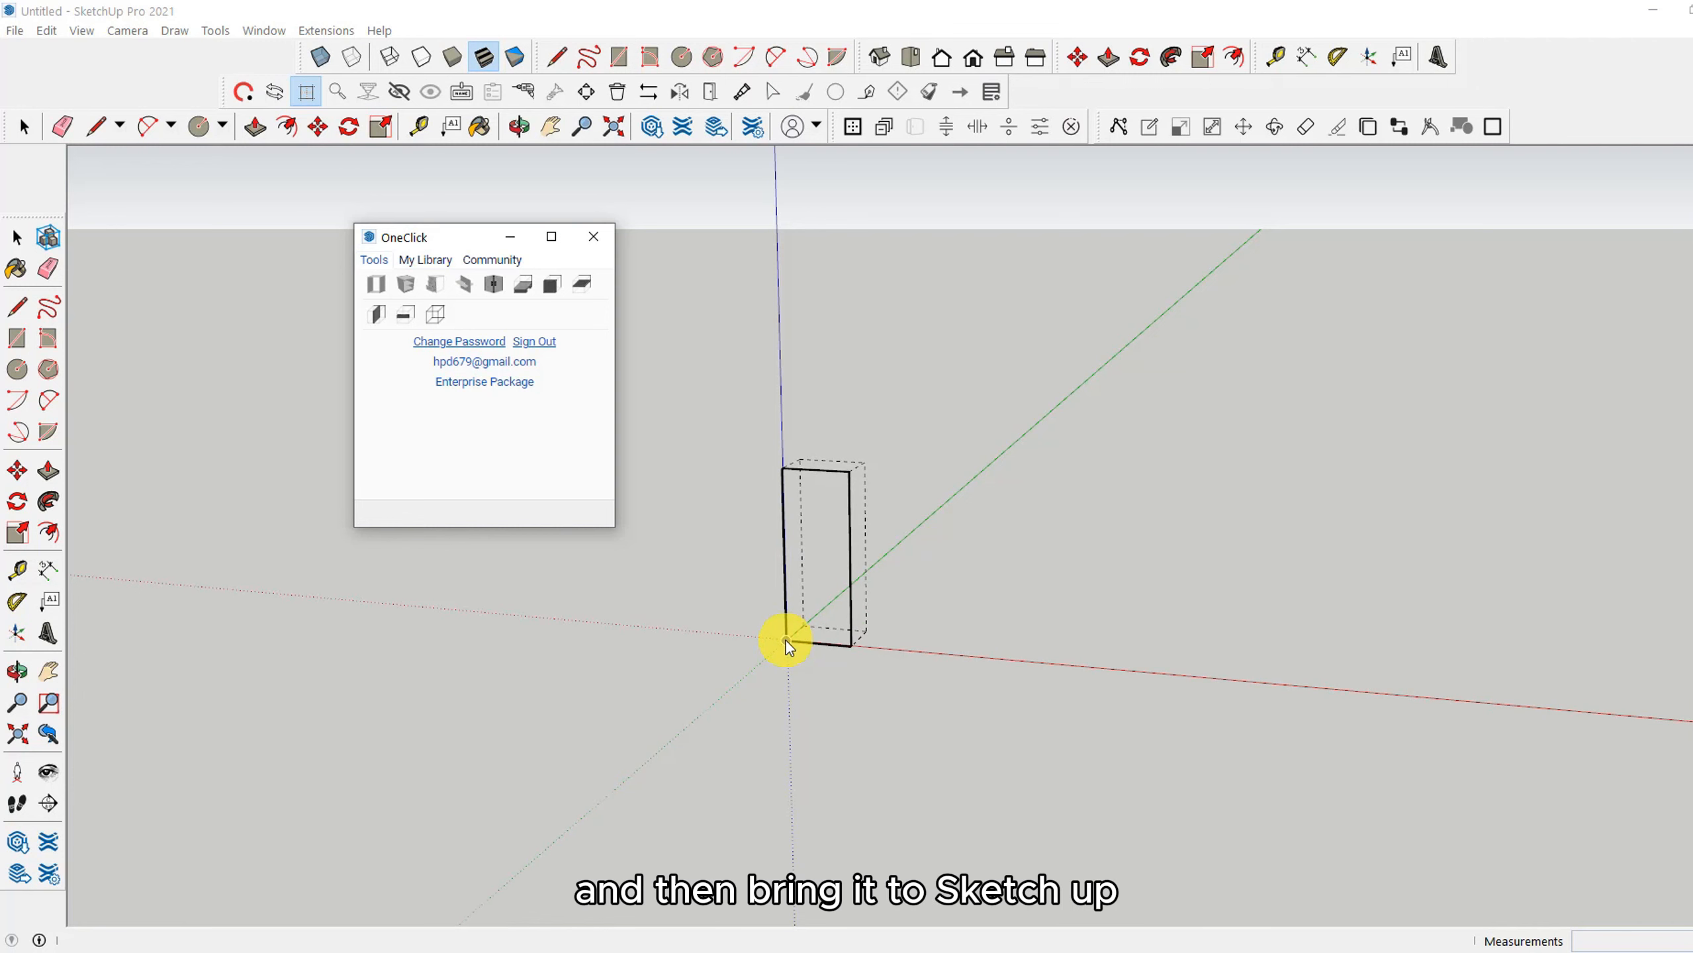
{"action": "left_click", "coordinate": [790, 636]}
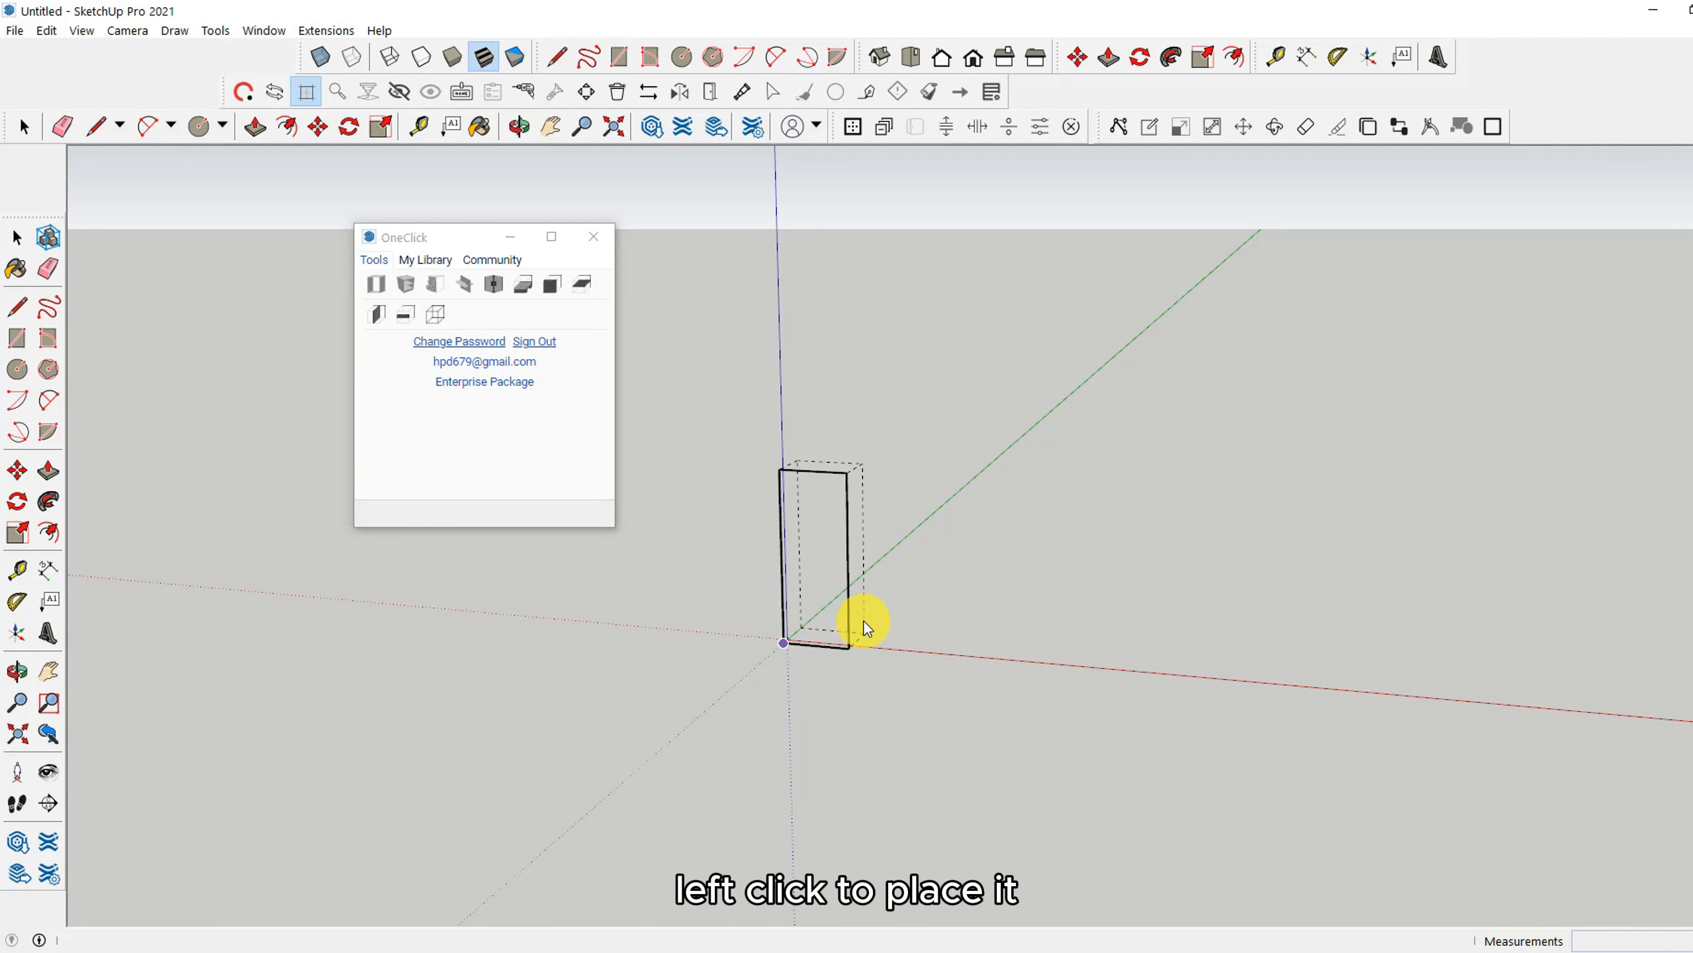
Set the blank frame's x Top Sheet and x Bottom Sheet properties to 1.
{"action": "scroll", "coordinate": [864, 622], "scroll_direction": "up", "scroll_amount": 2}
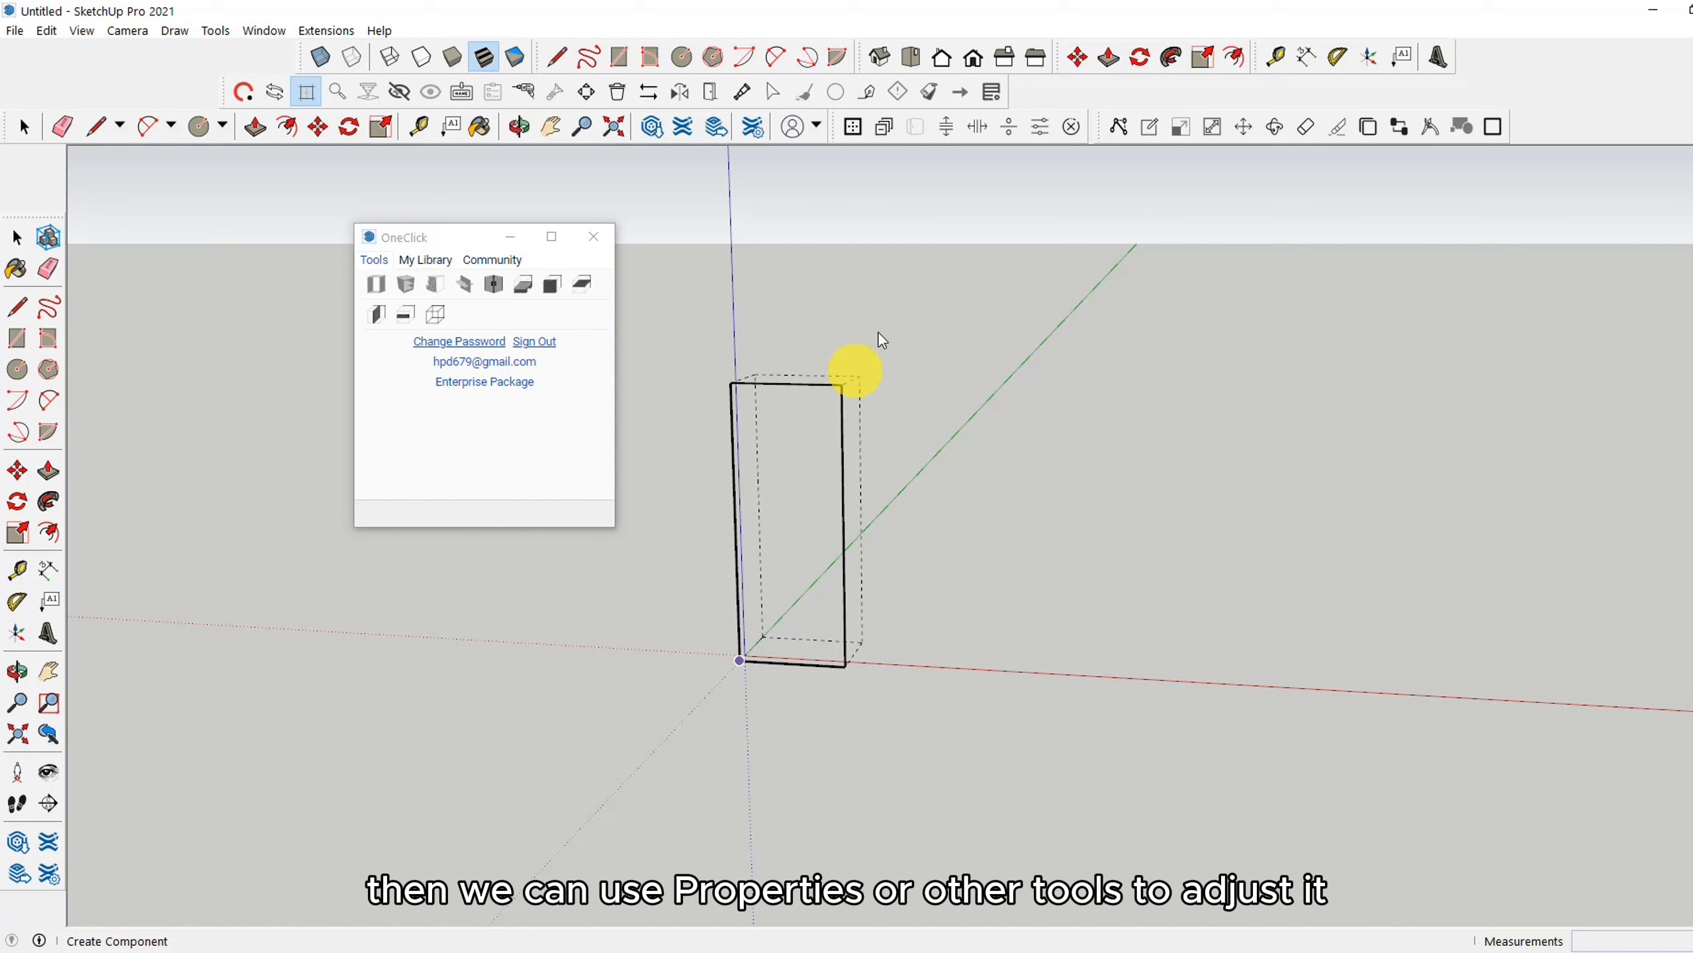
{"action": "left_click", "coordinate": [1149, 127]}
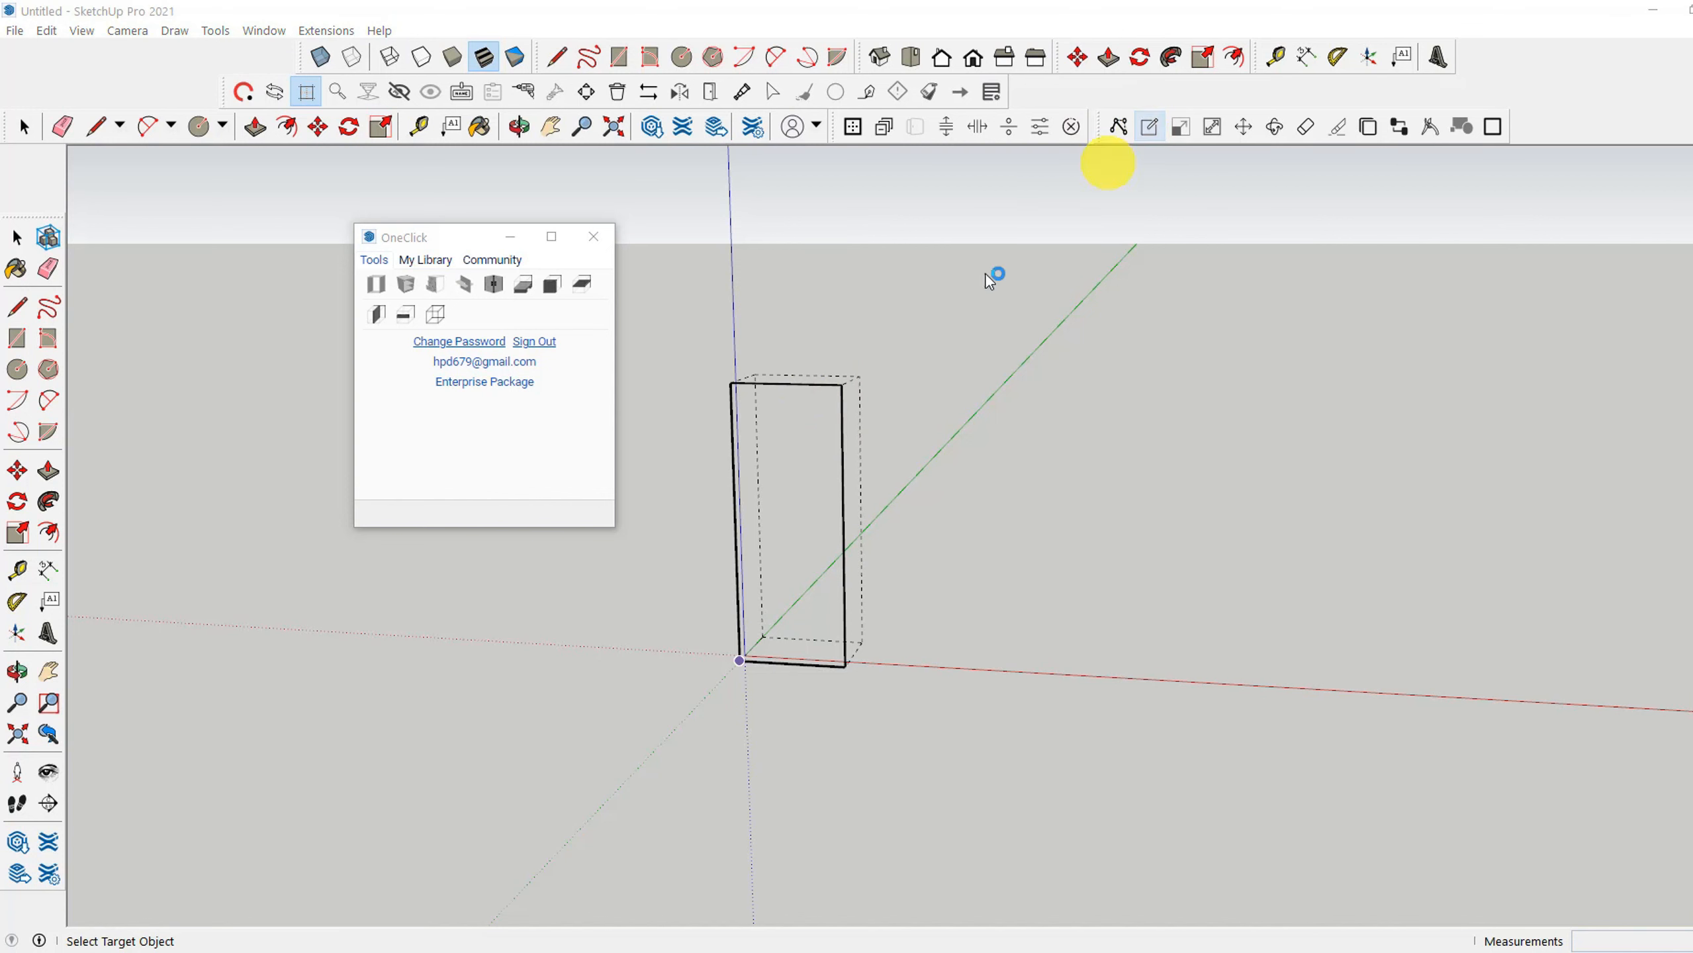
{"action": "left_click", "coordinate": [835, 401]}
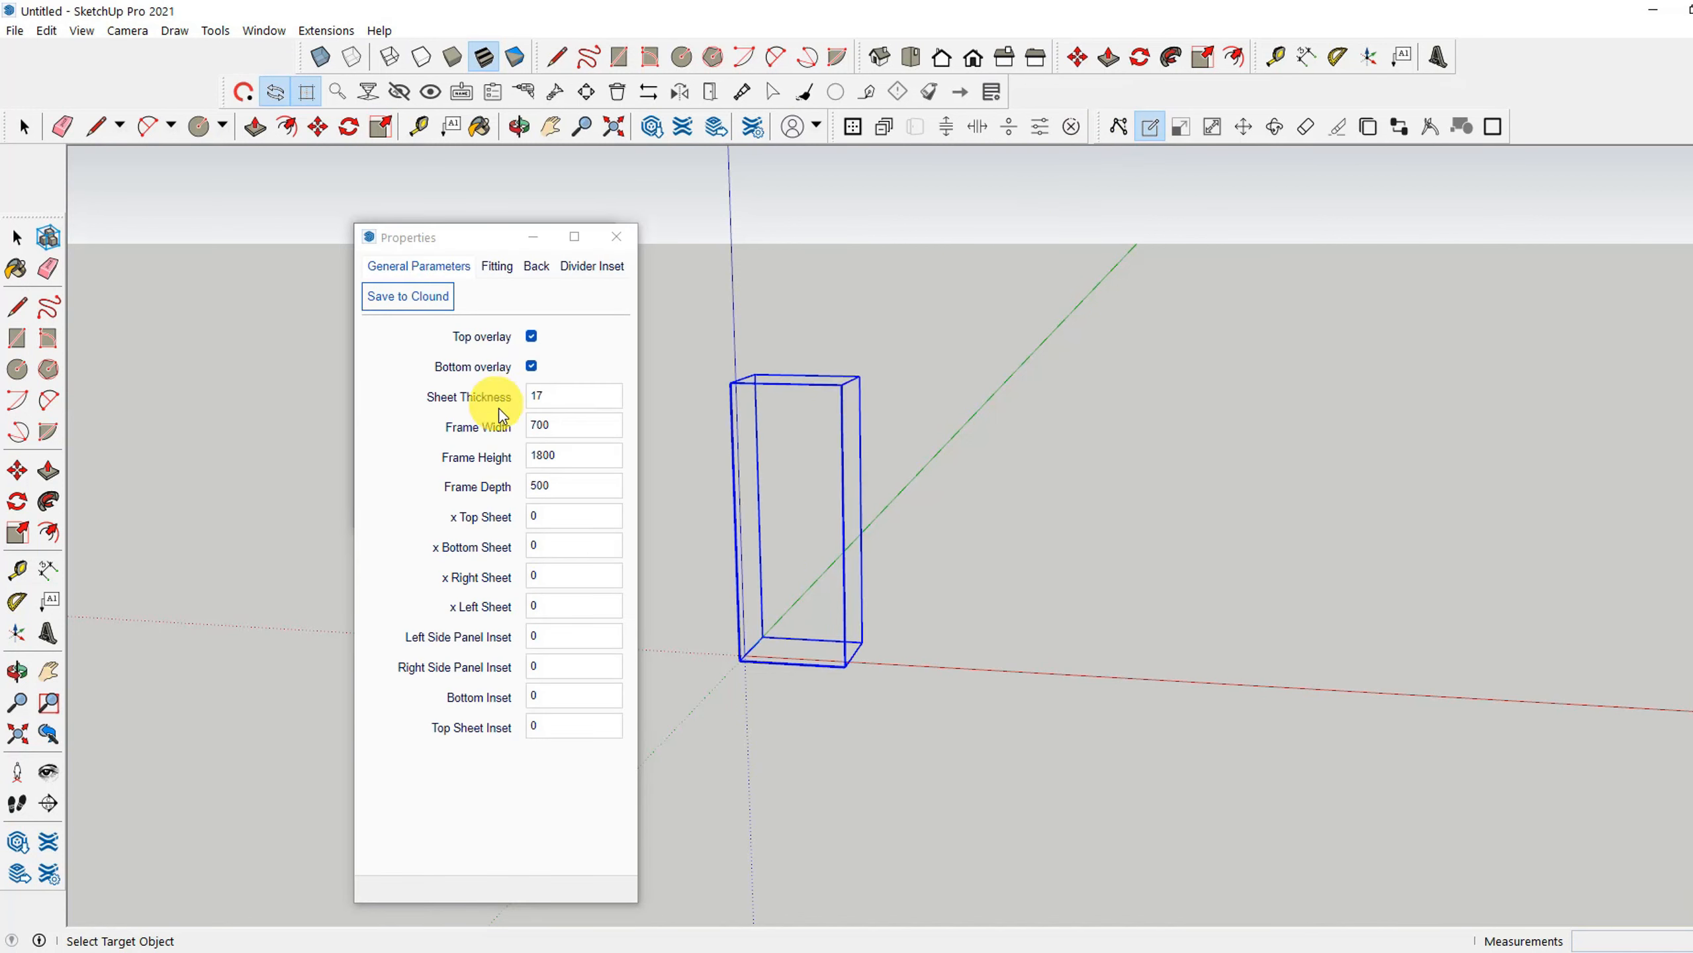
{"action": "double_click", "coordinate": [559, 426]}
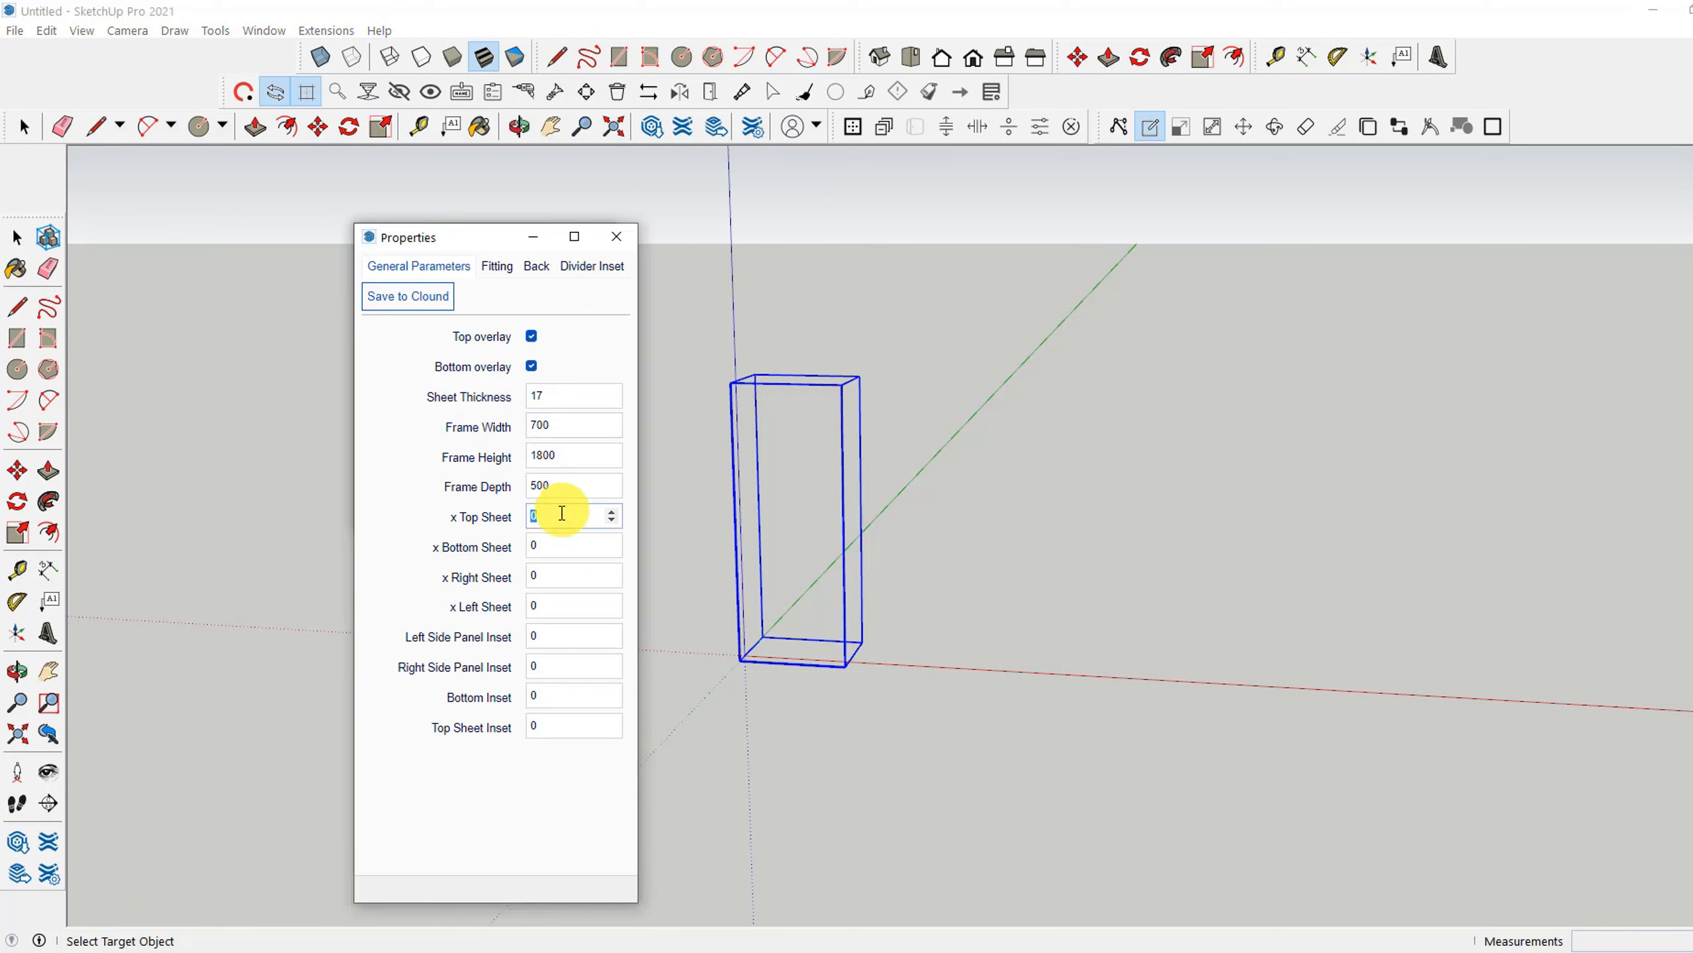
{"action": "left_click", "coordinate": [543, 518]}
{"action": "type", "text": "1"}
{"action": "double_click", "coordinate": [560, 544]}
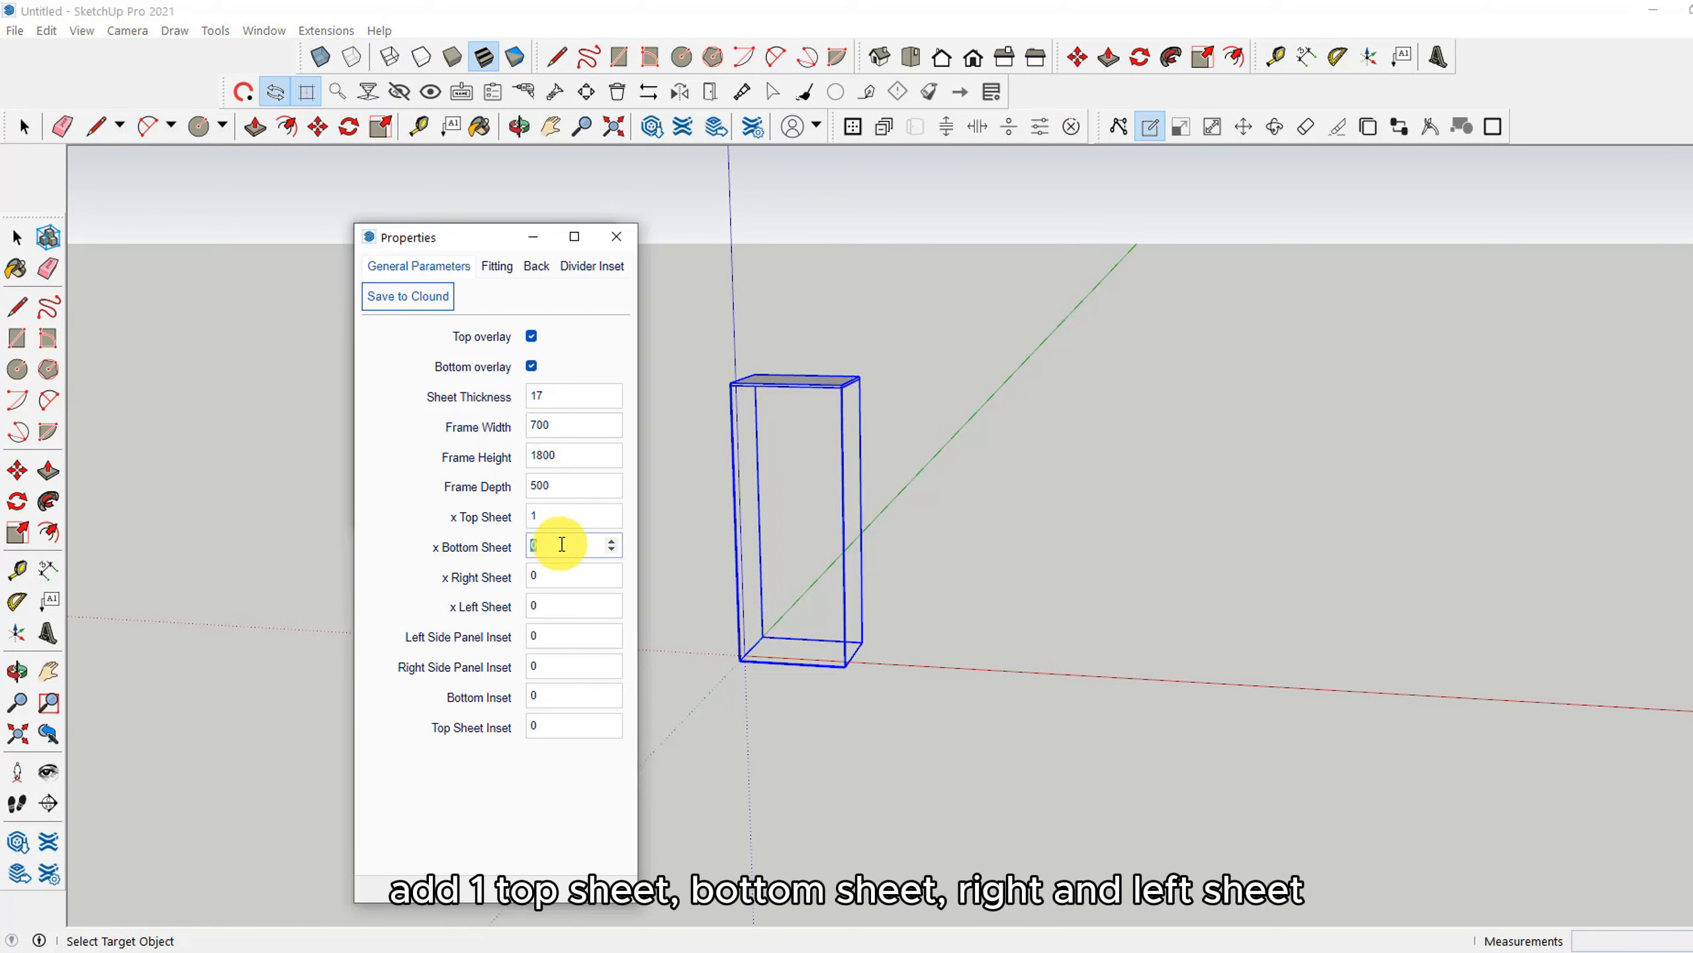
{"action": "type", "text": "1"}
Set the frame's x Right Sheet and x Left Sheet to 1, then close its properties.
{"action": "double_click", "coordinate": [559, 578]}
{"action": "type", "text": "1"}
{"action": "double_click", "coordinate": [548, 605]}
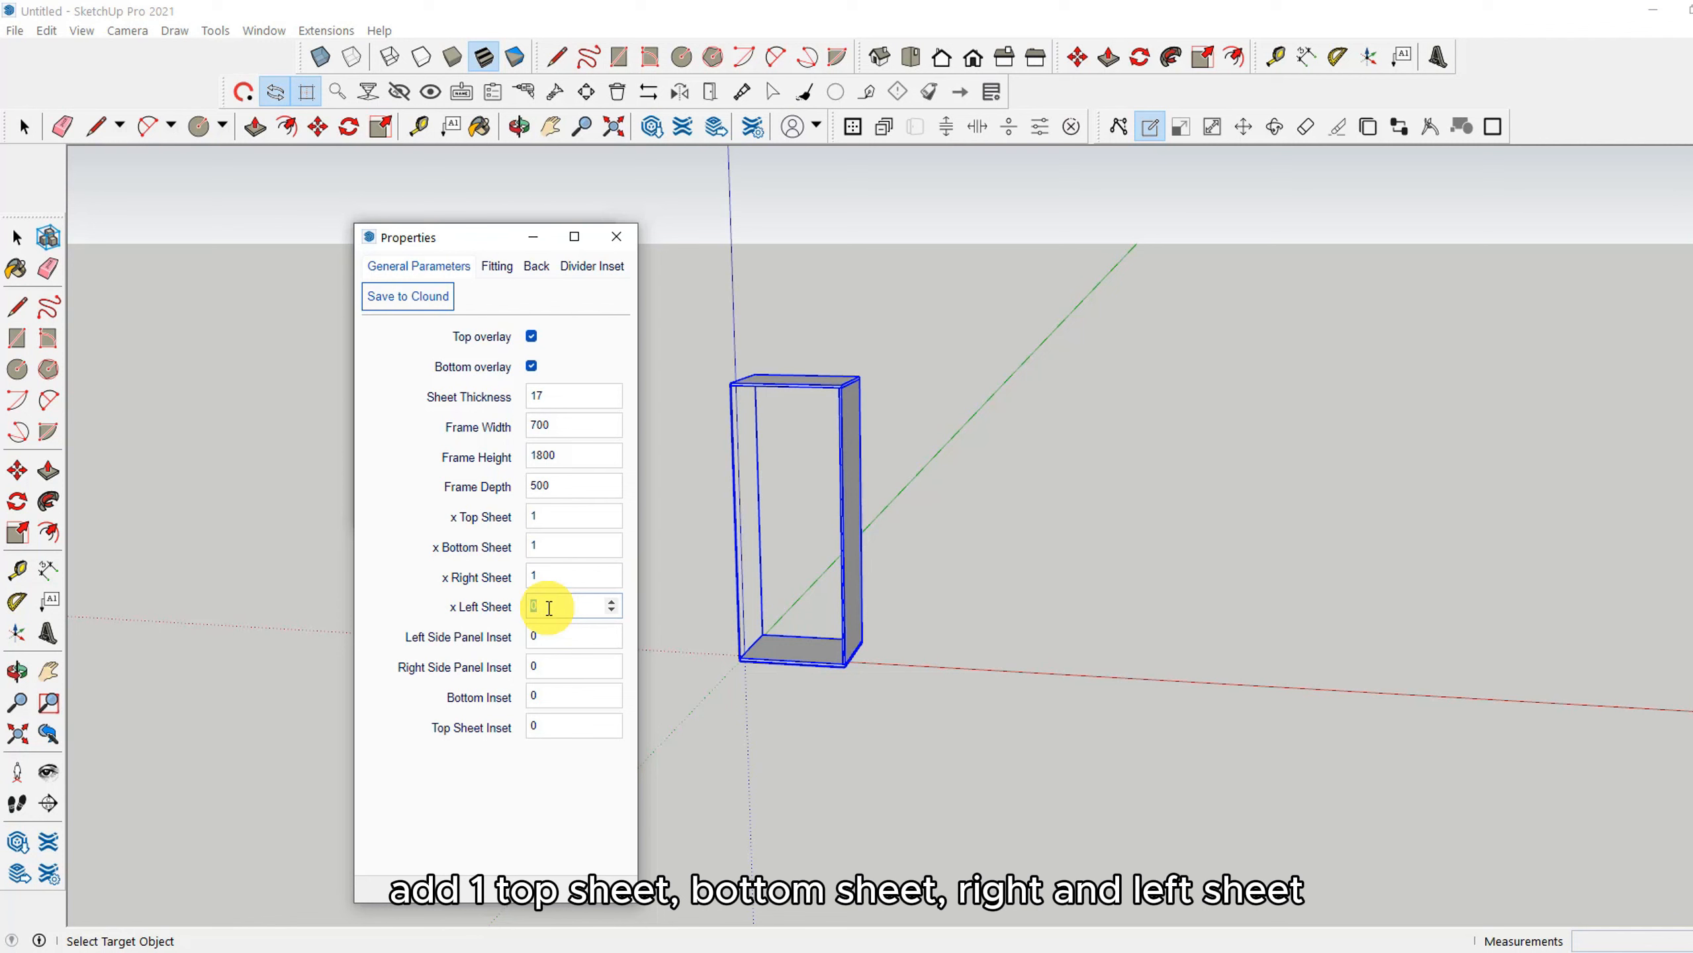
{"action": "type", "text": "1"}
{"action": "left_click", "coordinate": [677, 578]}
{"action": "scroll", "coordinate": [699, 468], "scroll_direction": "up", "scroll_amount": 2}
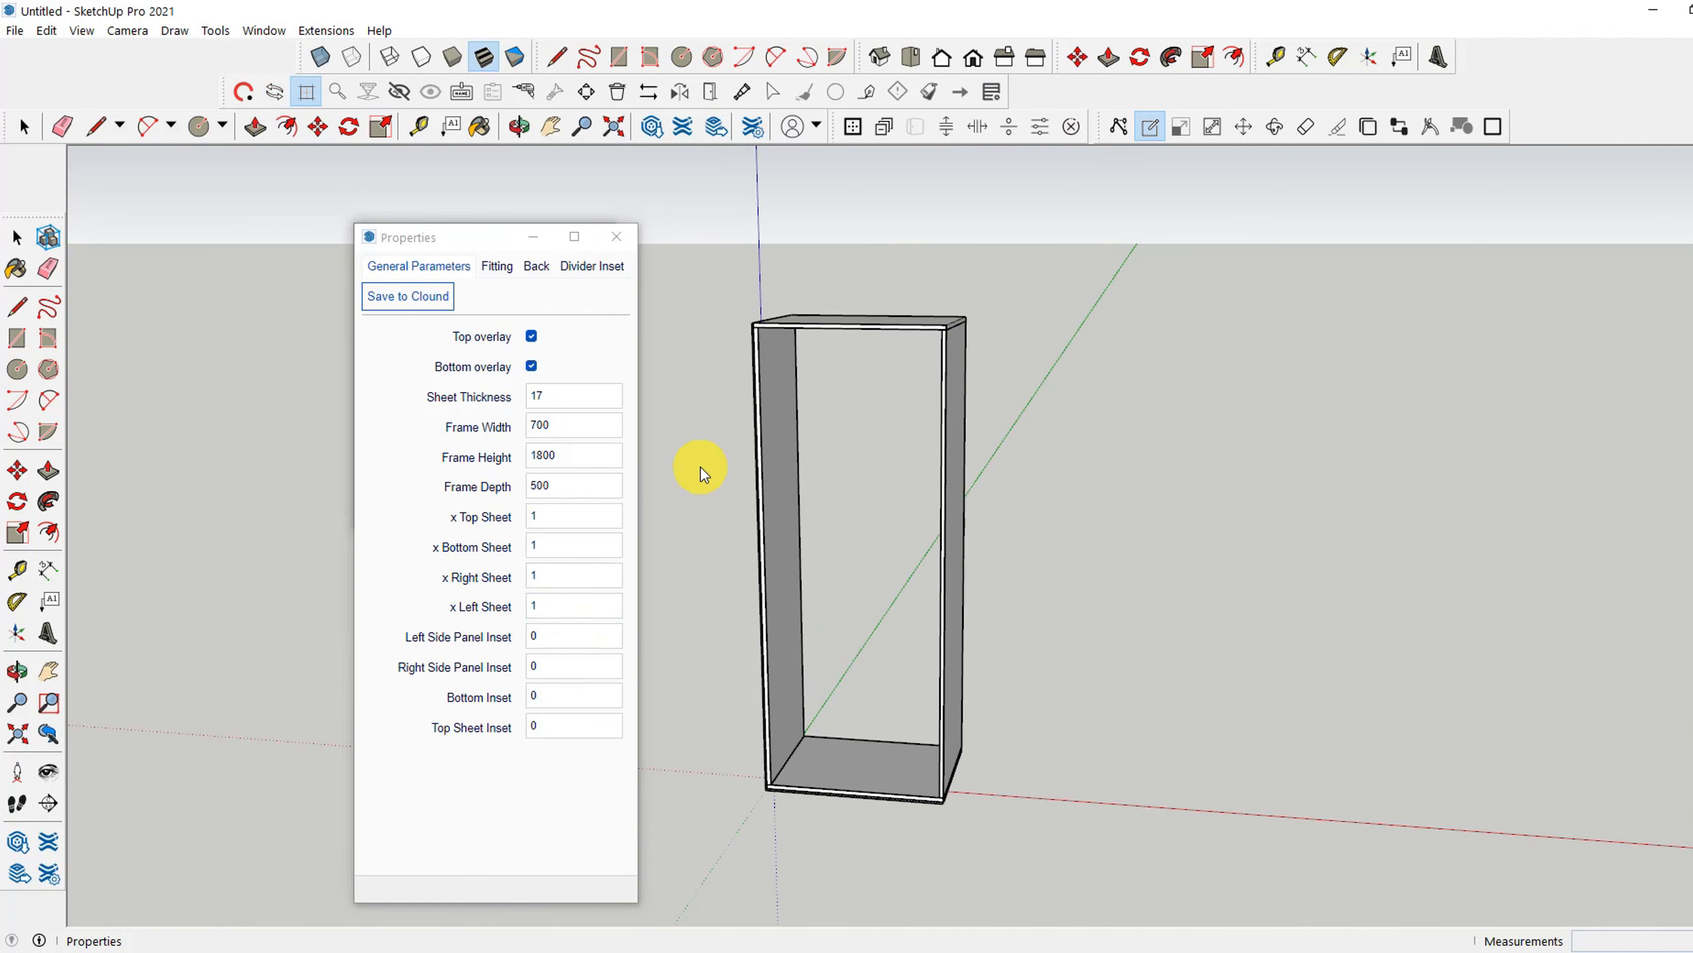
{"action": "middle_click_drag", "start_coordinate": [967, 499], "coordinate": [797, 404]}
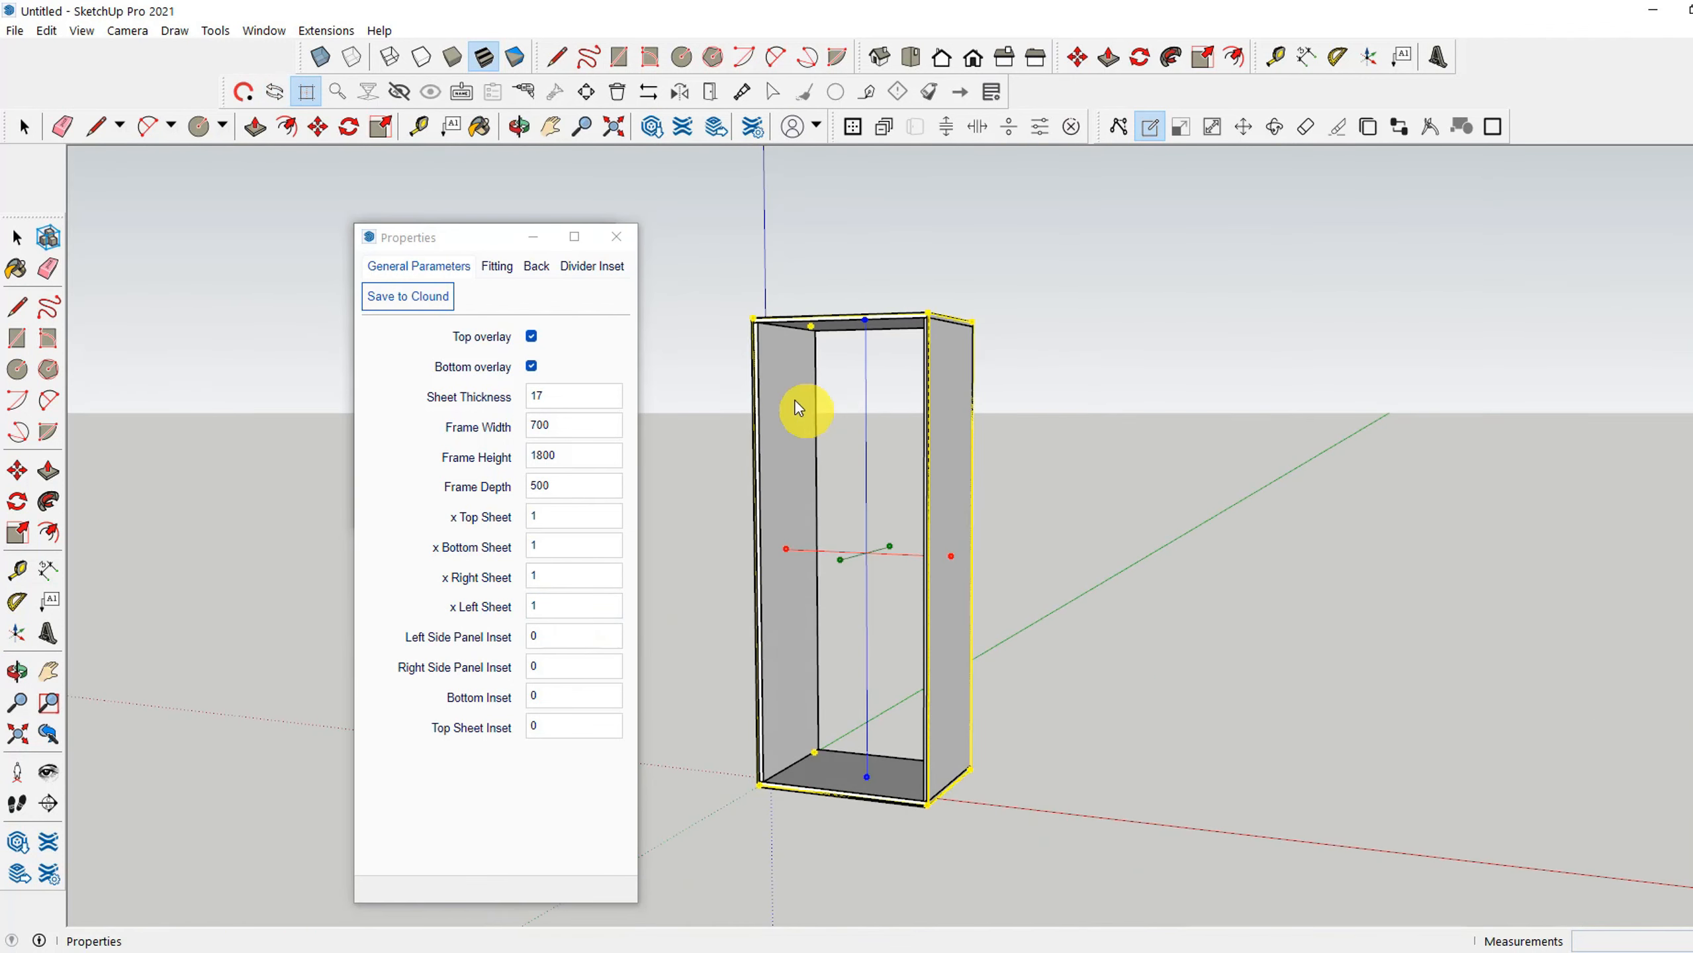
{"action": "left_click", "coordinate": [307, 94]}
{"action": "left_click", "coordinate": [614, 239]}
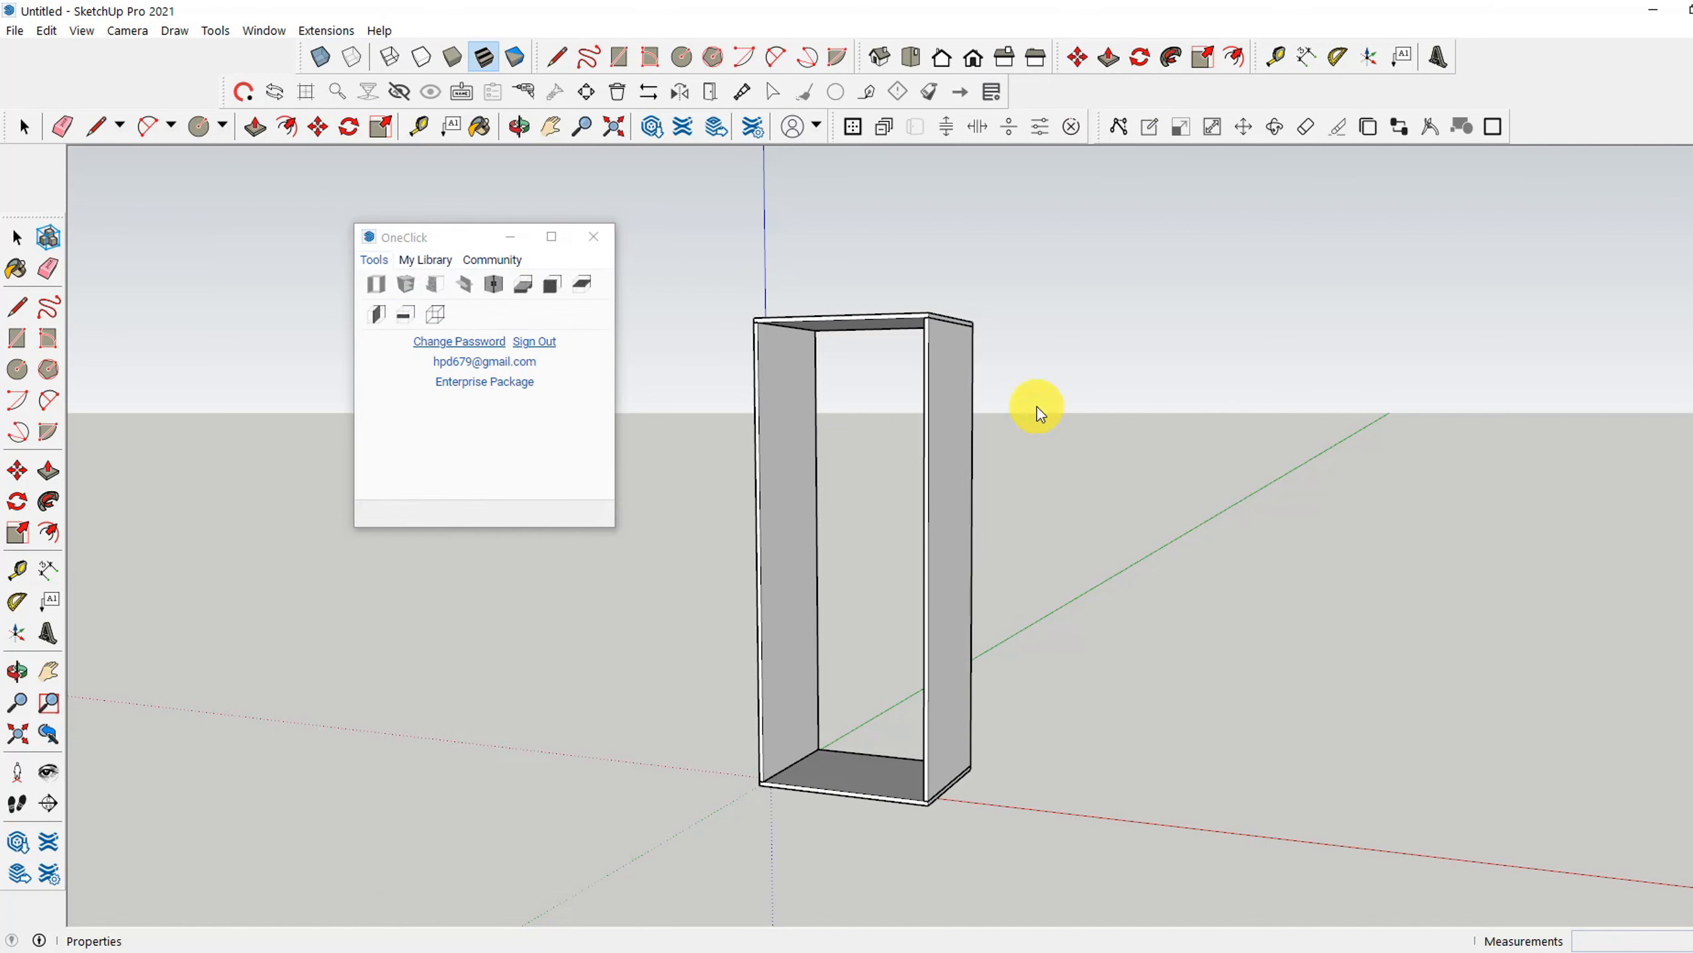
Split the frame with Horizon Split using equation /2, creating a panel with Adjustable shelf set to No.
{"action": "left_click", "coordinate": [944, 127]}
{"action": "left_click", "coordinate": [551, 353]}
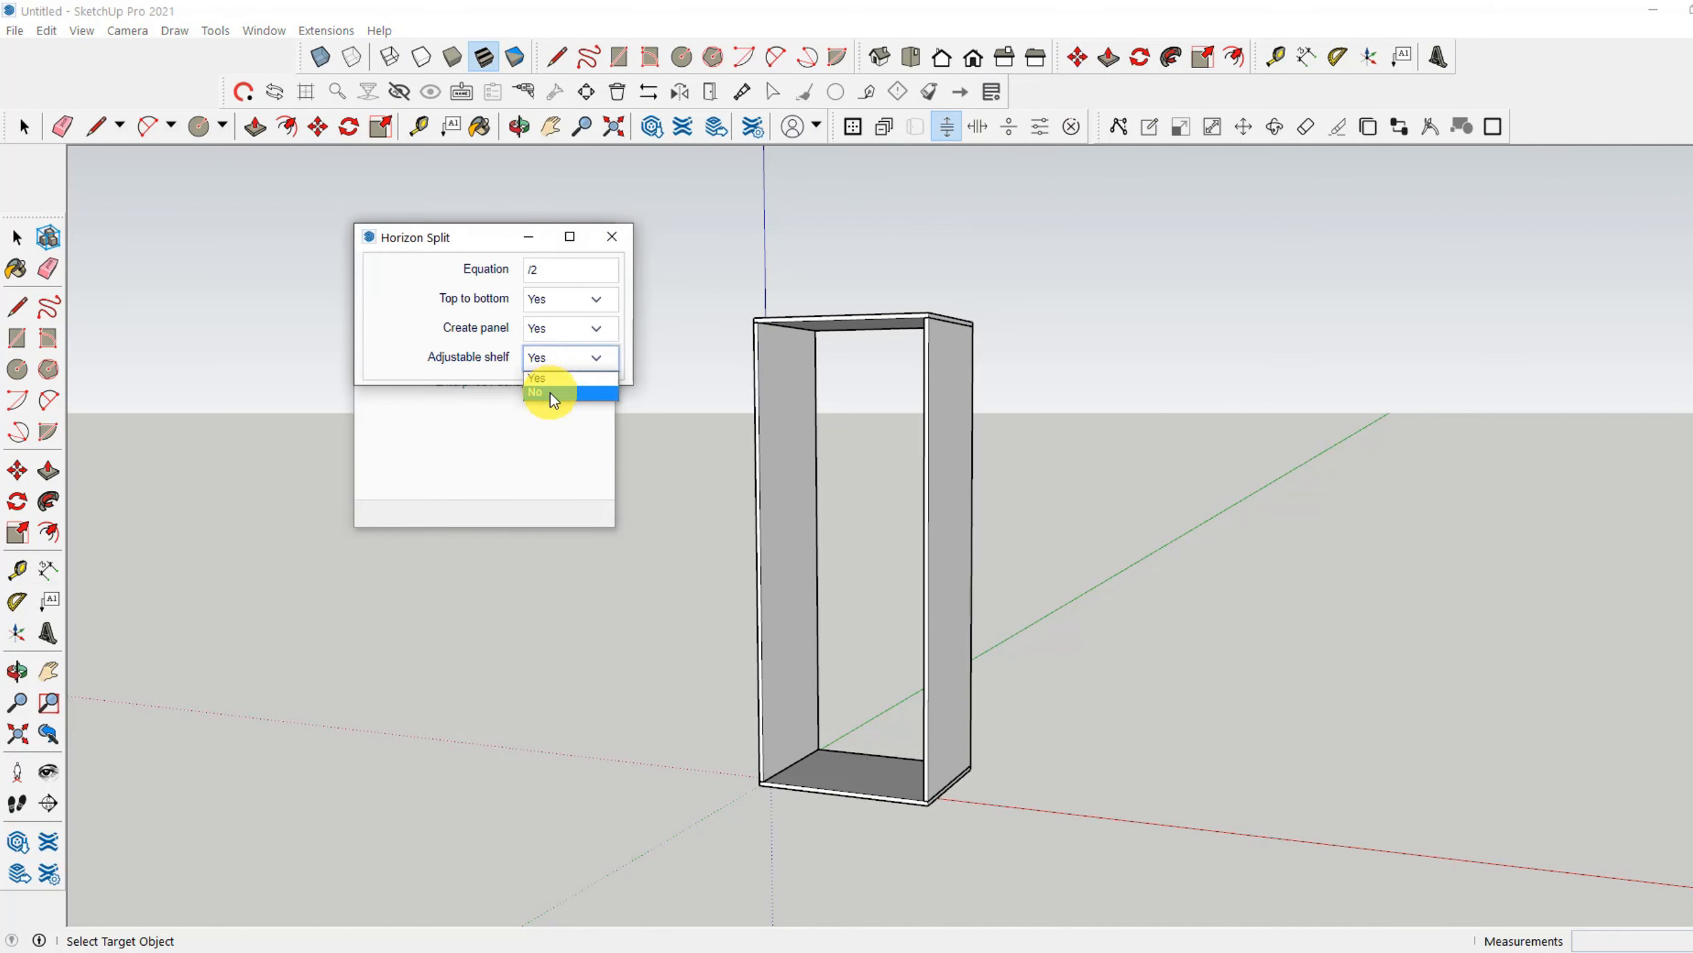
{"action": "left_click", "coordinate": [551, 391]}
{"action": "left_click", "coordinate": [790, 472]}
{"action": "left_click", "coordinate": [610, 238]}
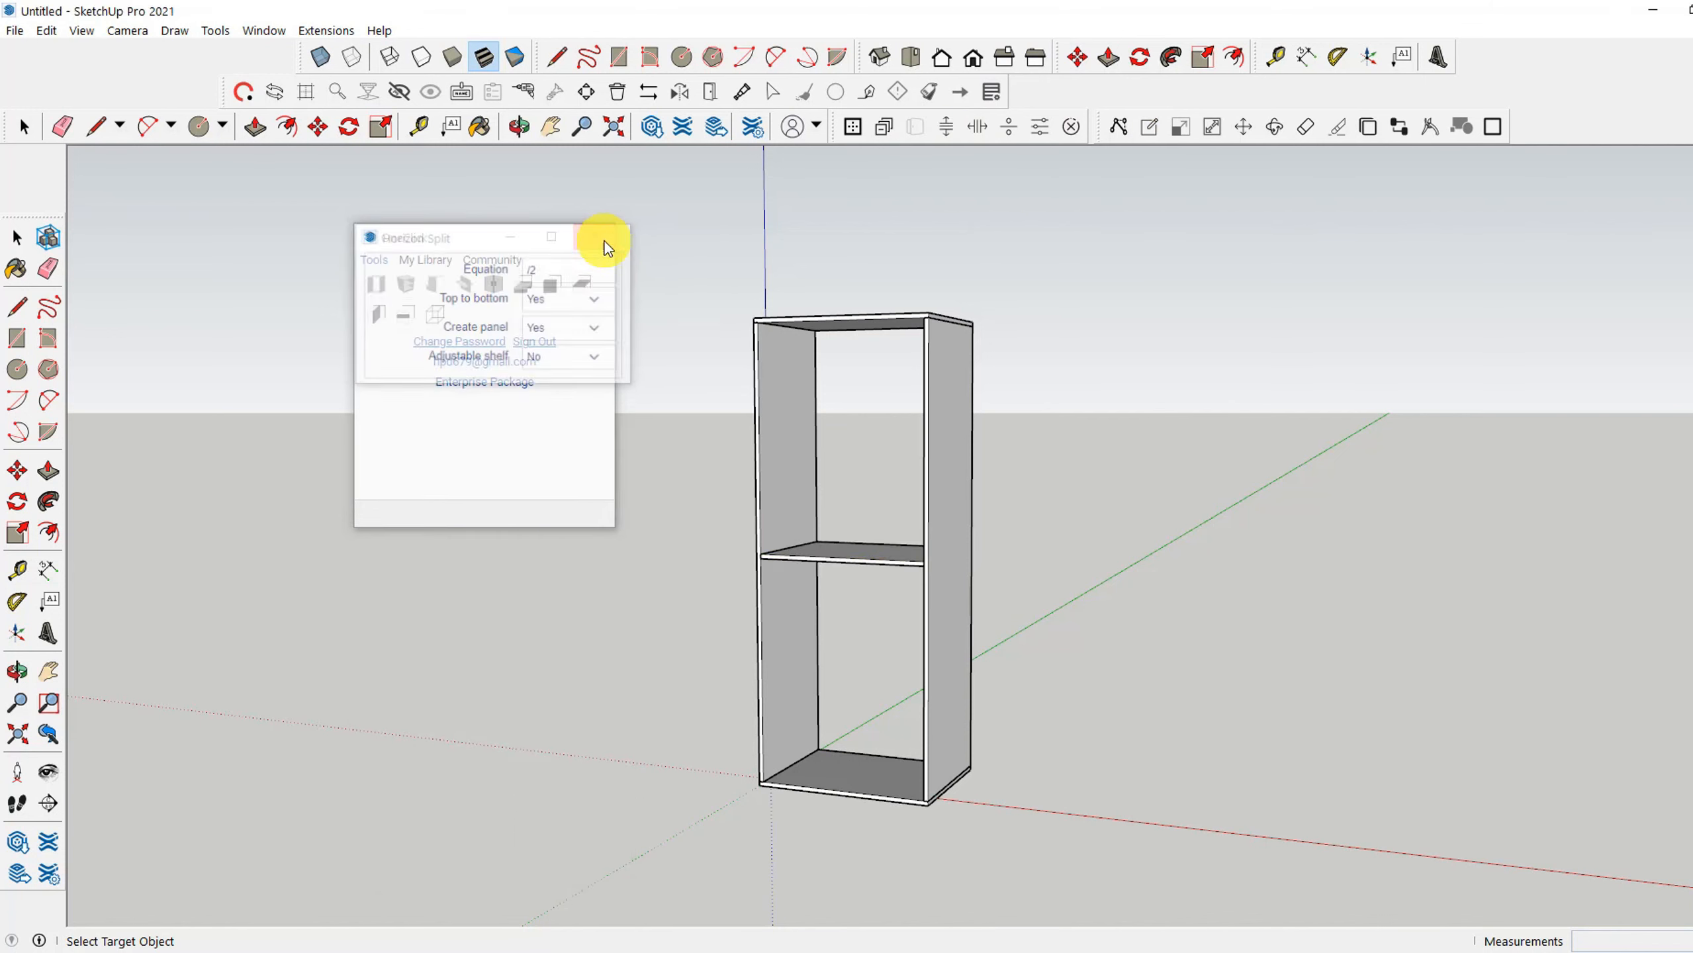
Place the library's low cabinet with a kickboard on the red axis, beside the tall frame.
{"action": "left_click", "coordinate": [406, 294]}
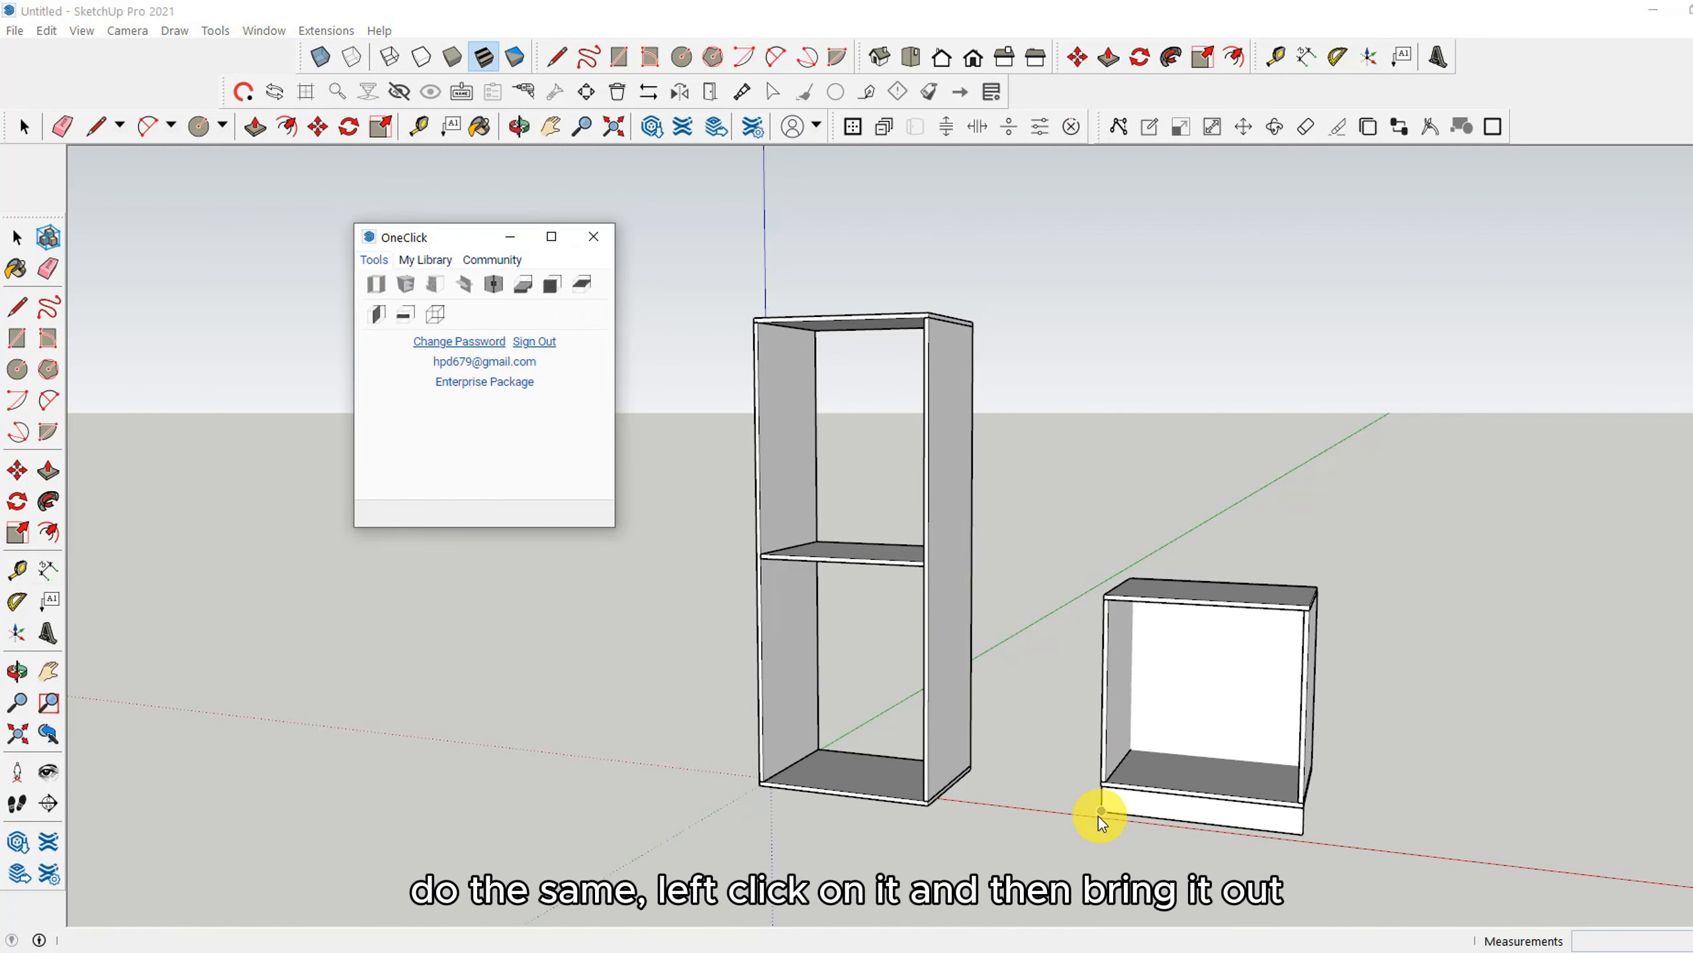
{"action": "left_click", "coordinate": [1094, 814]}
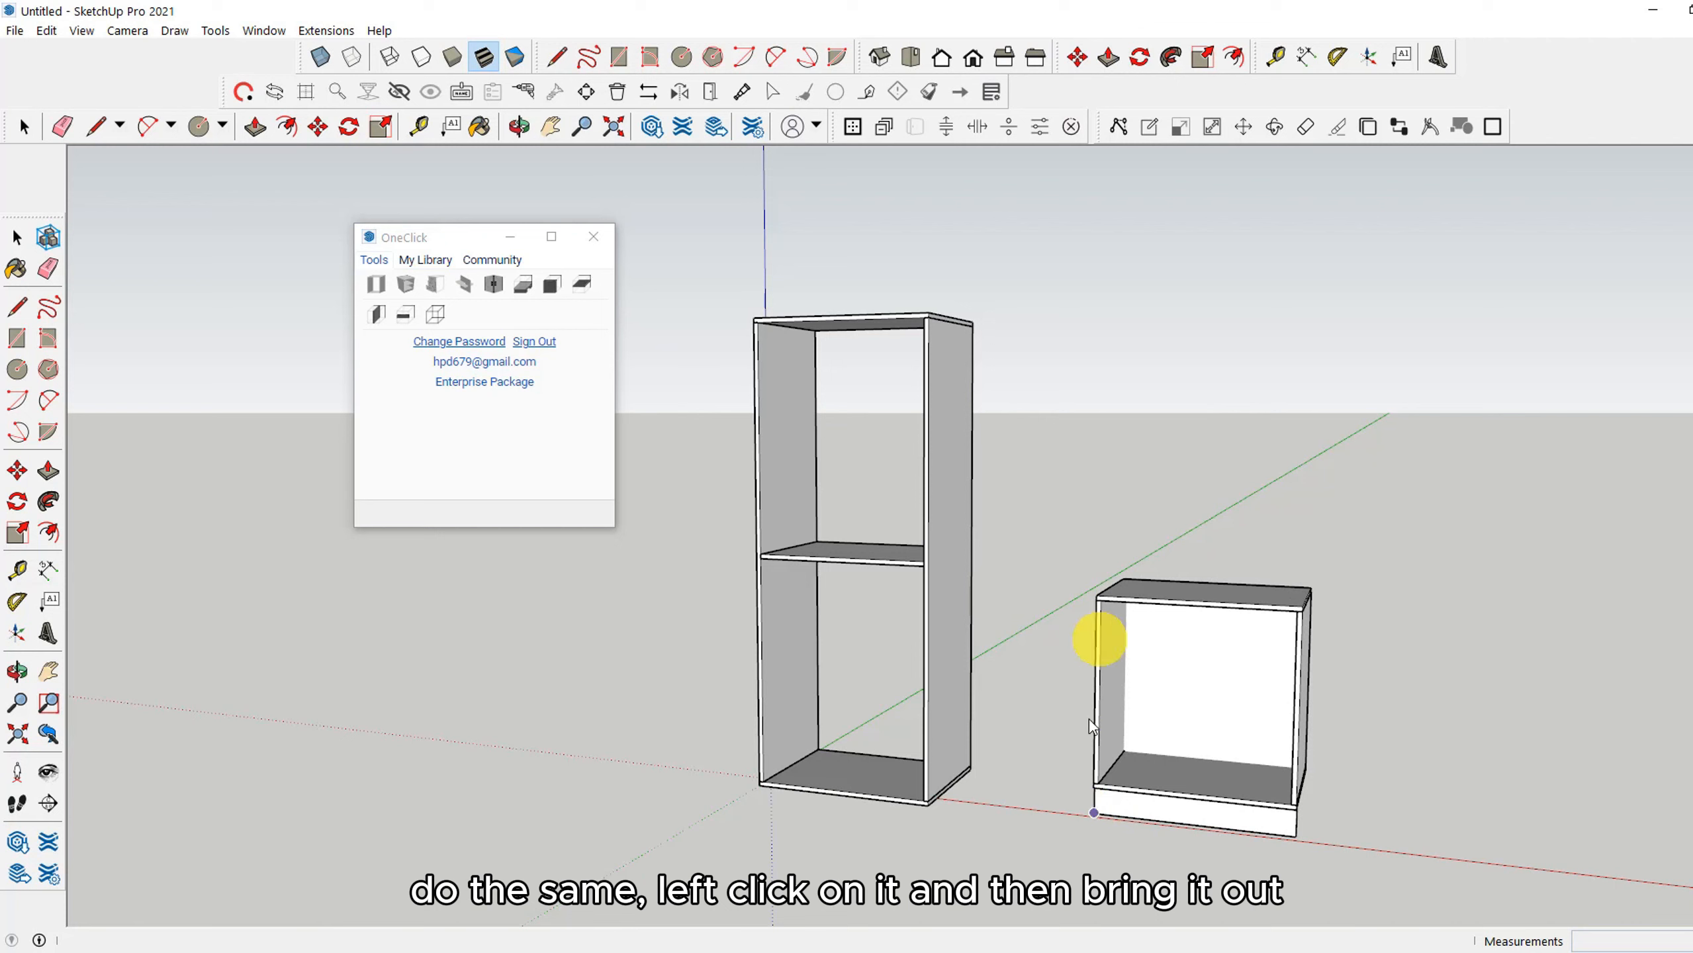
{"action": "key", "text": "space"}
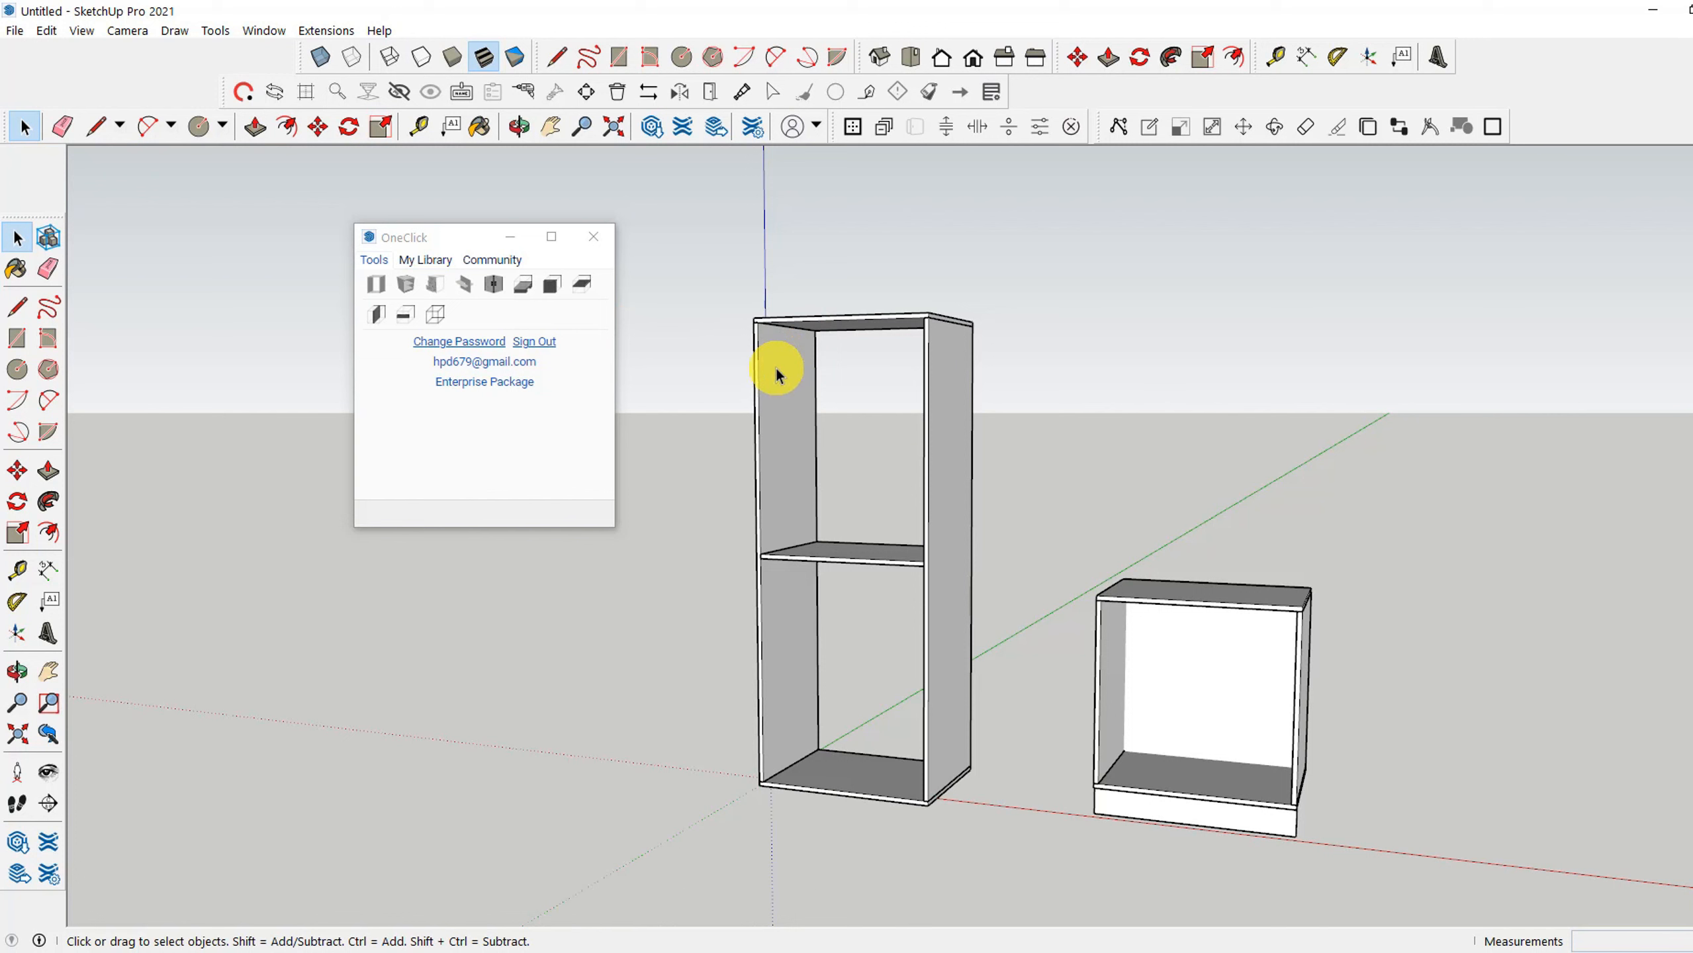
Fit another copy of the low cabinet into the upper section of the tall frame.
{"action": "left_click", "coordinate": [407, 294]}
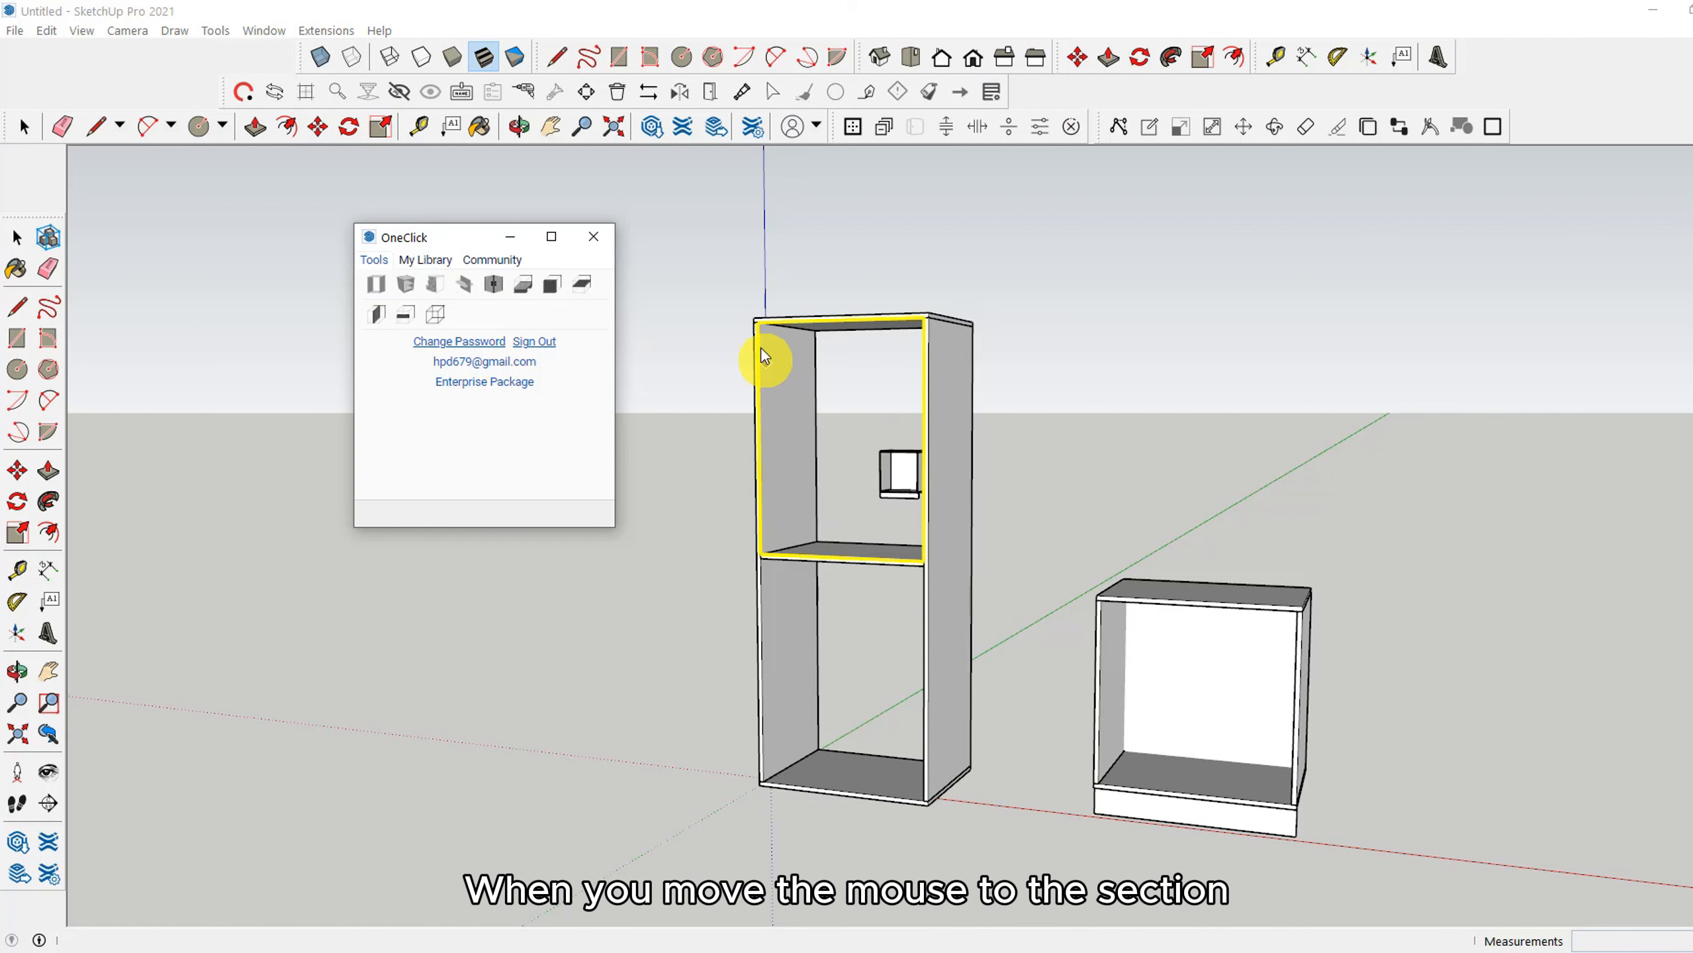
{"action": "left_click", "coordinate": [782, 382]}
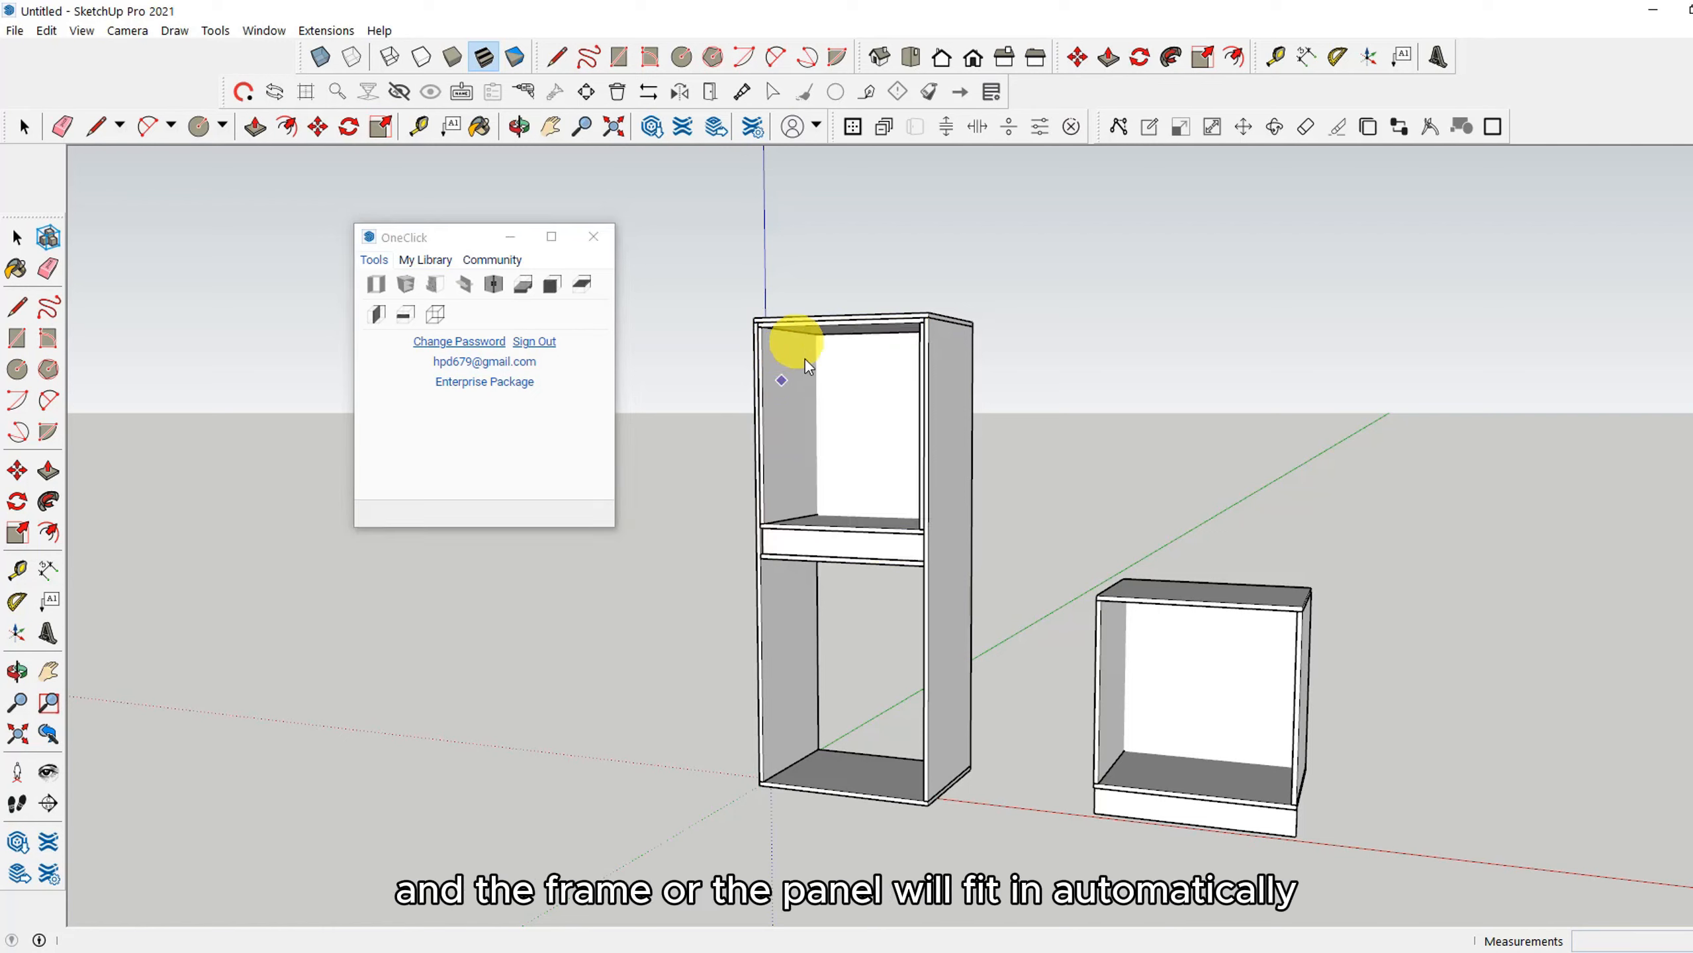
{"action": "left_click", "coordinate": [545, 291]}
{"action": "left_click", "coordinate": [857, 399]}
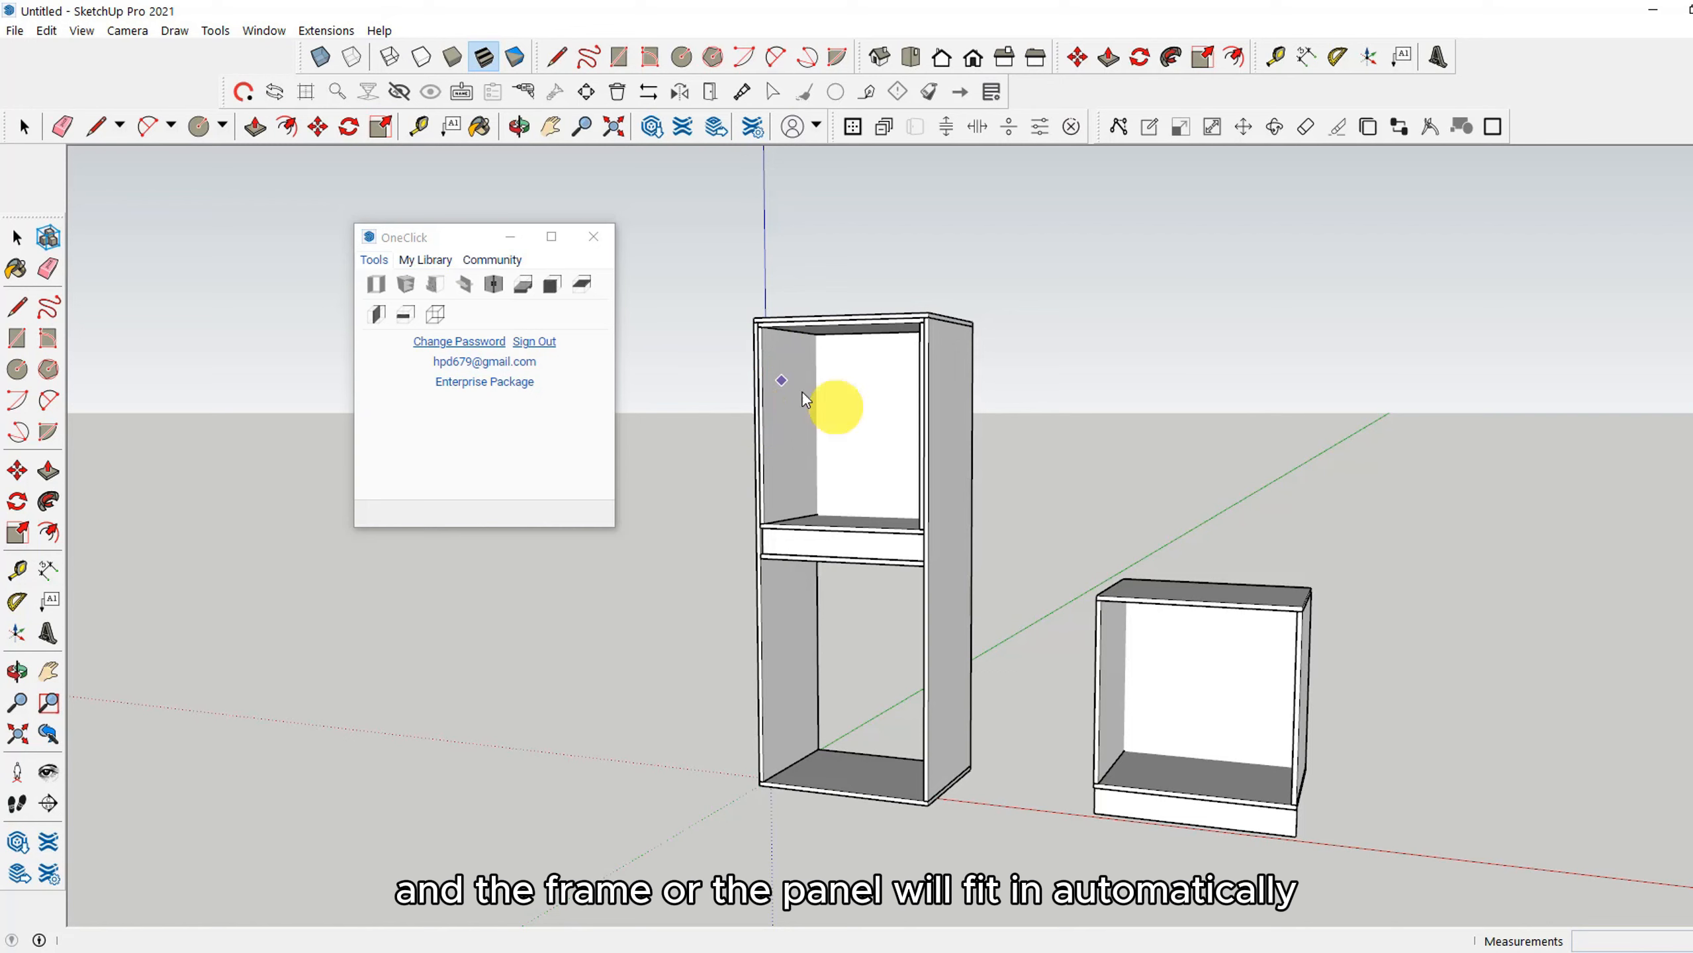
Select the inner cabinet, then the whole tall frame, and inspect the frame's General Parameters.
{"action": "left_click", "coordinate": [860, 423]}
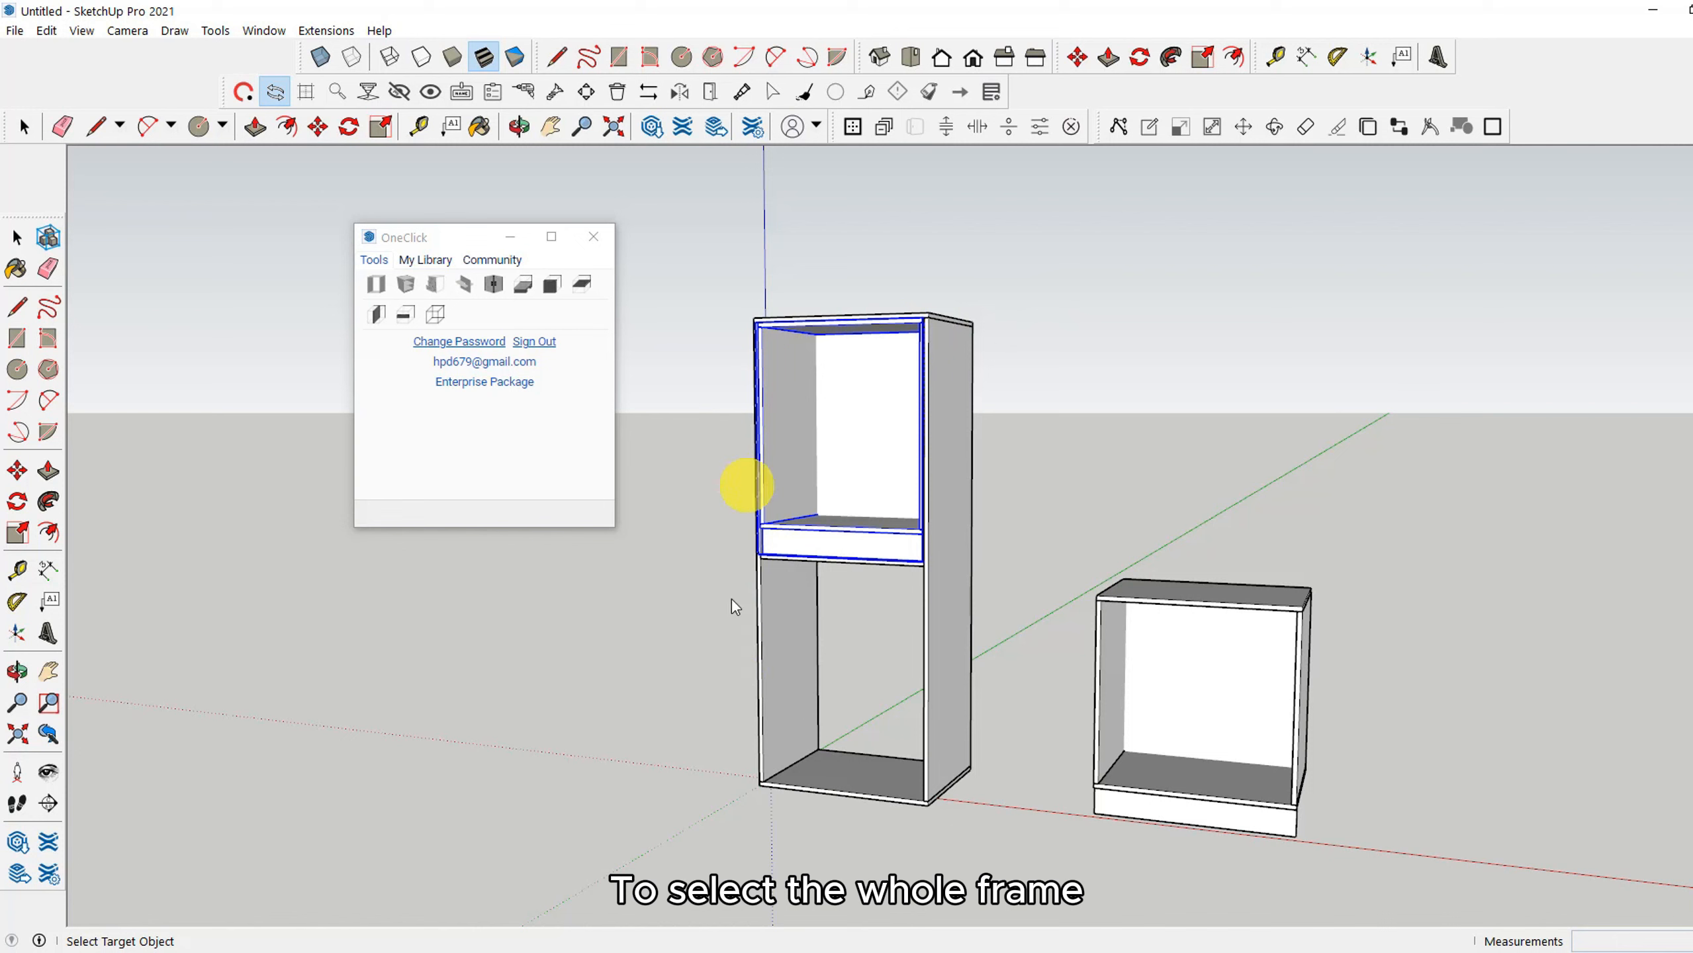
{"action": "left_click", "coordinate": [1151, 129]}
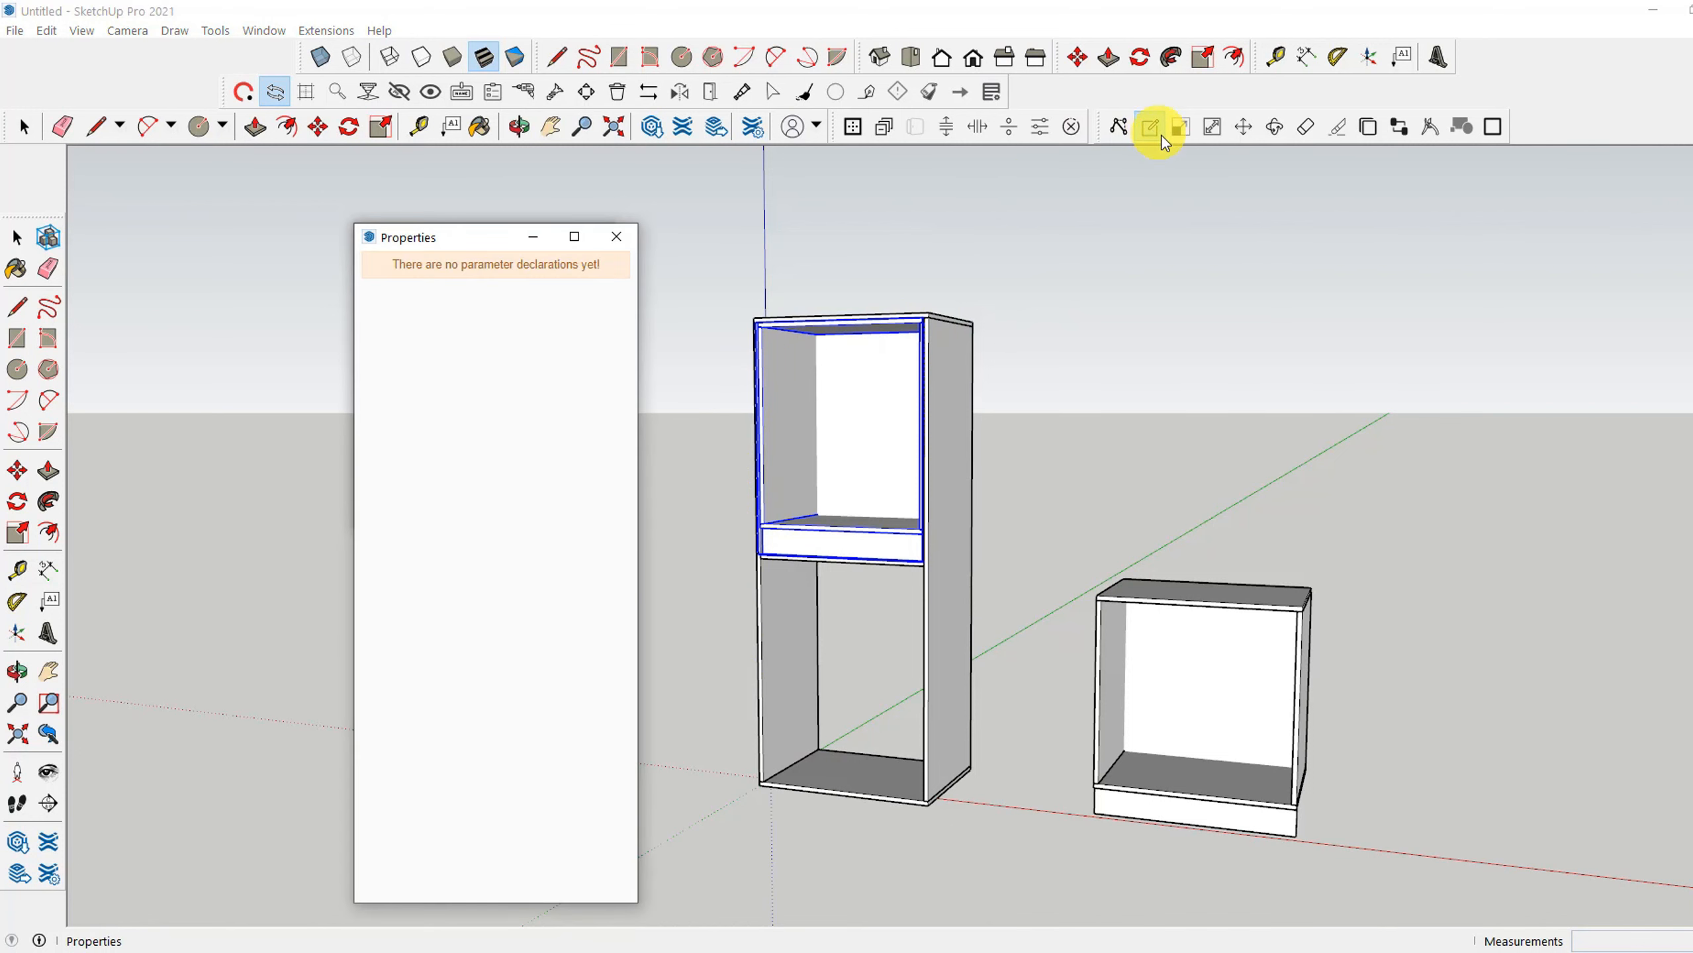
{"action": "left_click", "coordinate": [954, 376], "text": "ctrl"}
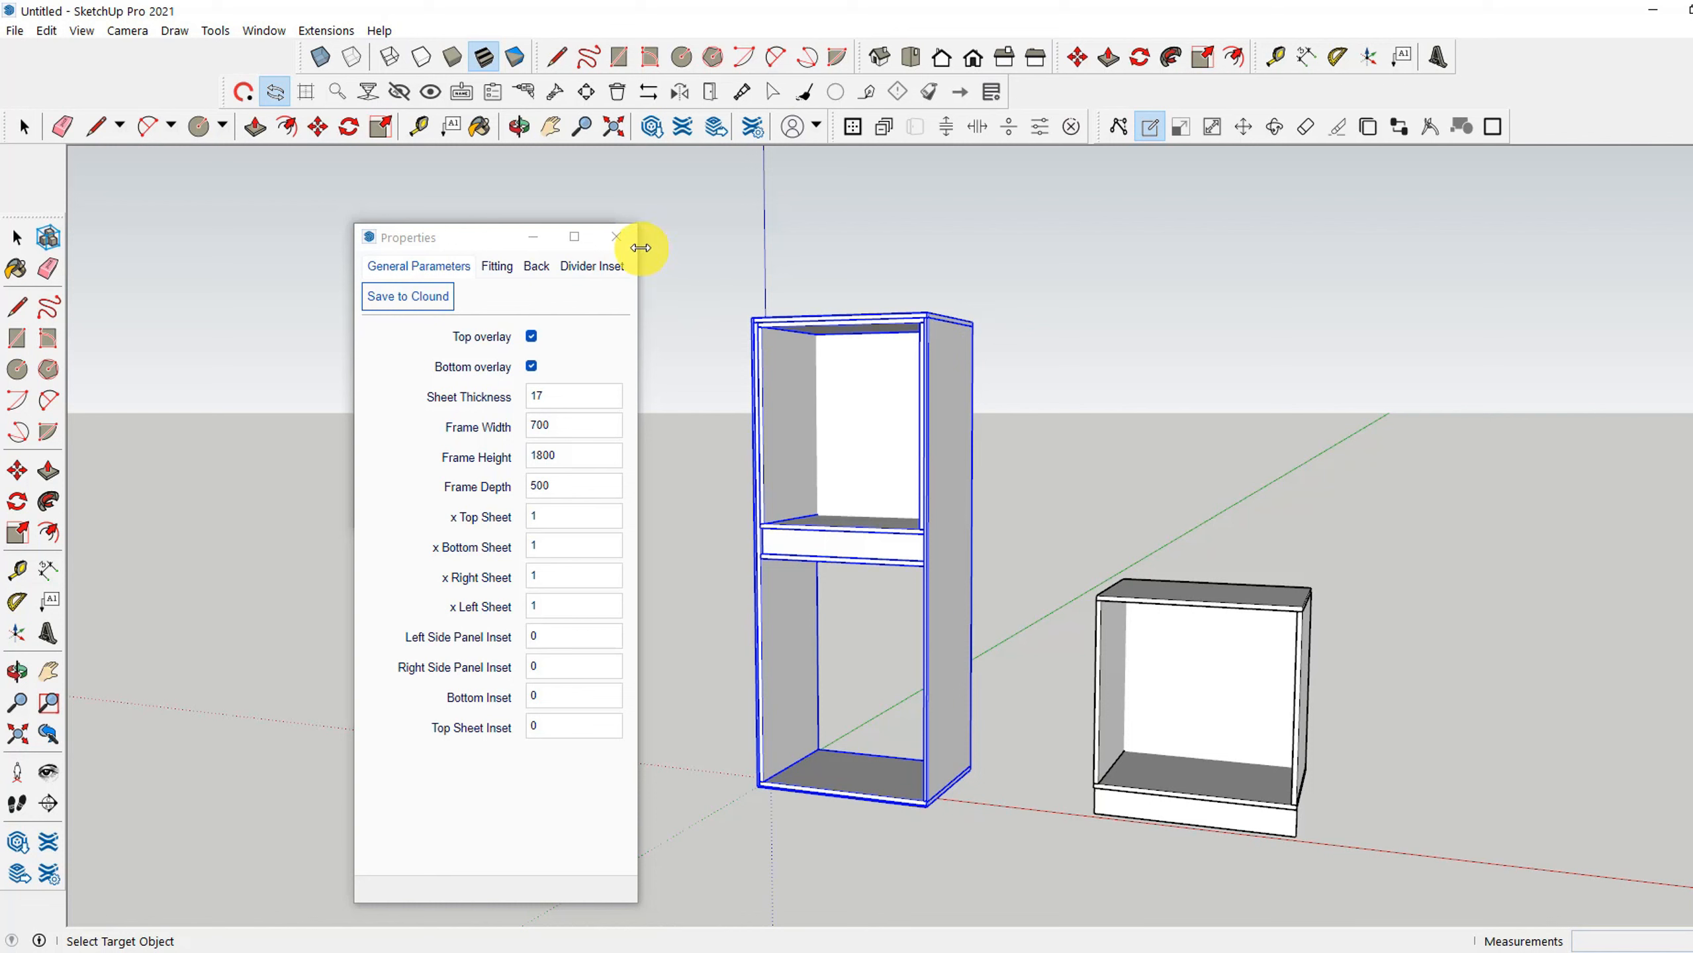
{"action": "left_click", "coordinate": [619, 238]}
{"action": "left_click", "coordinate": [1022, 276]}
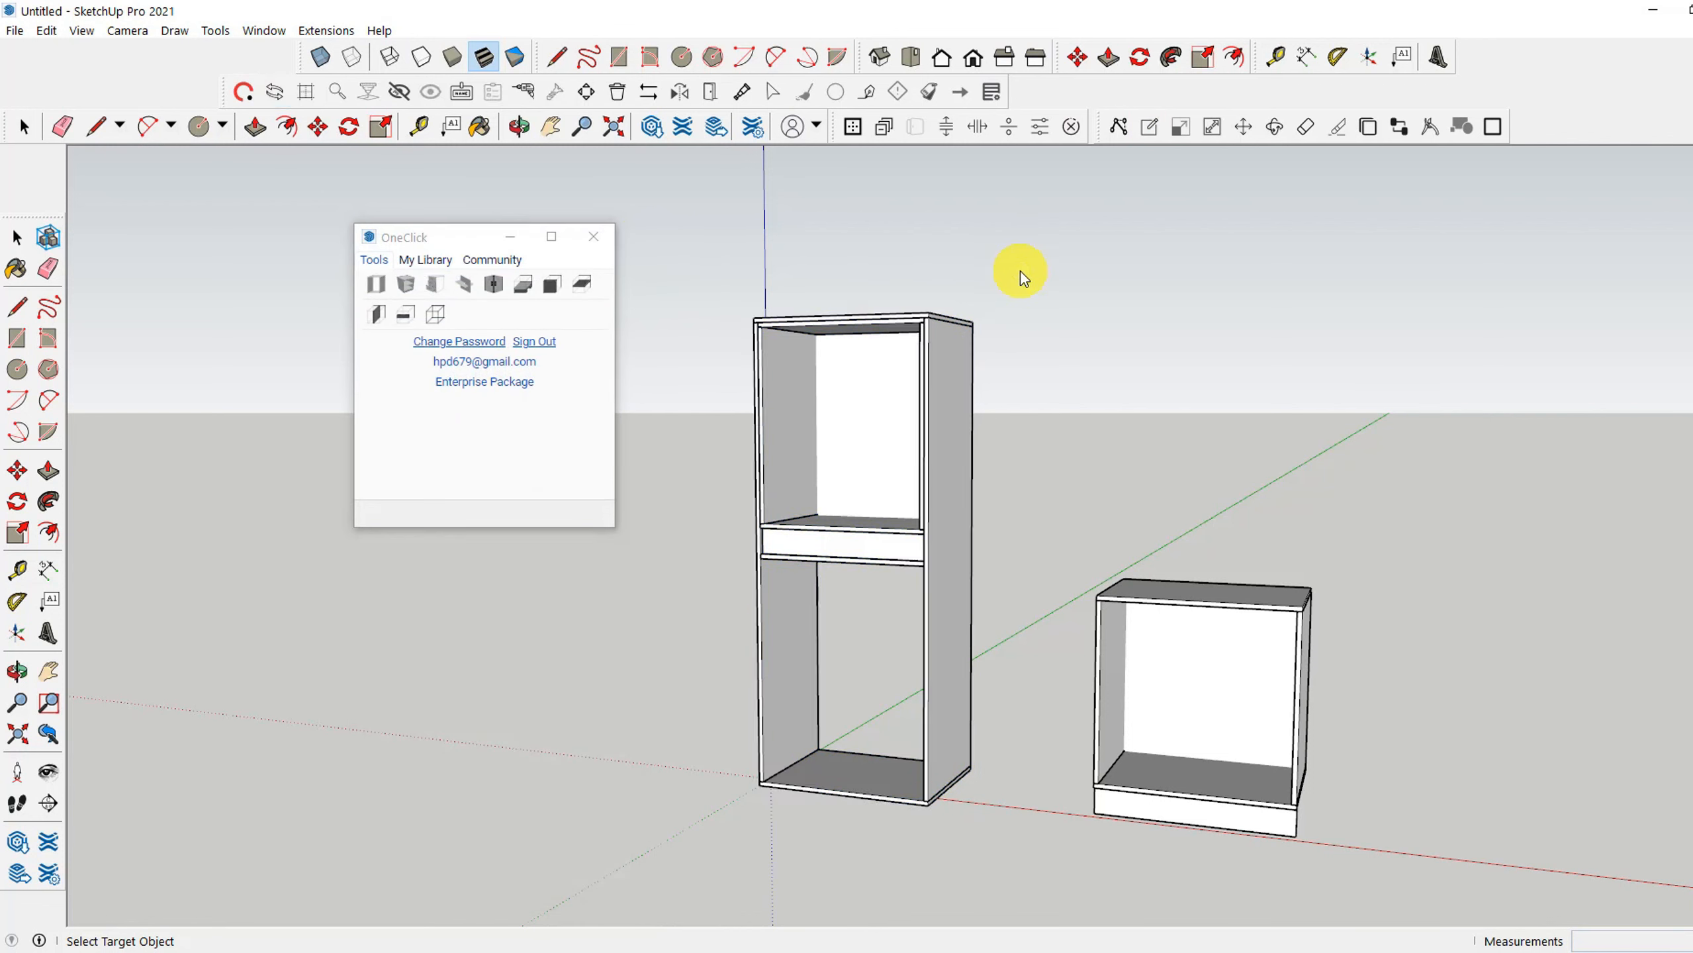
Fit the Drawer component into the separate low cabinet and the Halved Joint into the tall frame's upper section.
{"action": "left_click", "coordinate": [438, 294]}
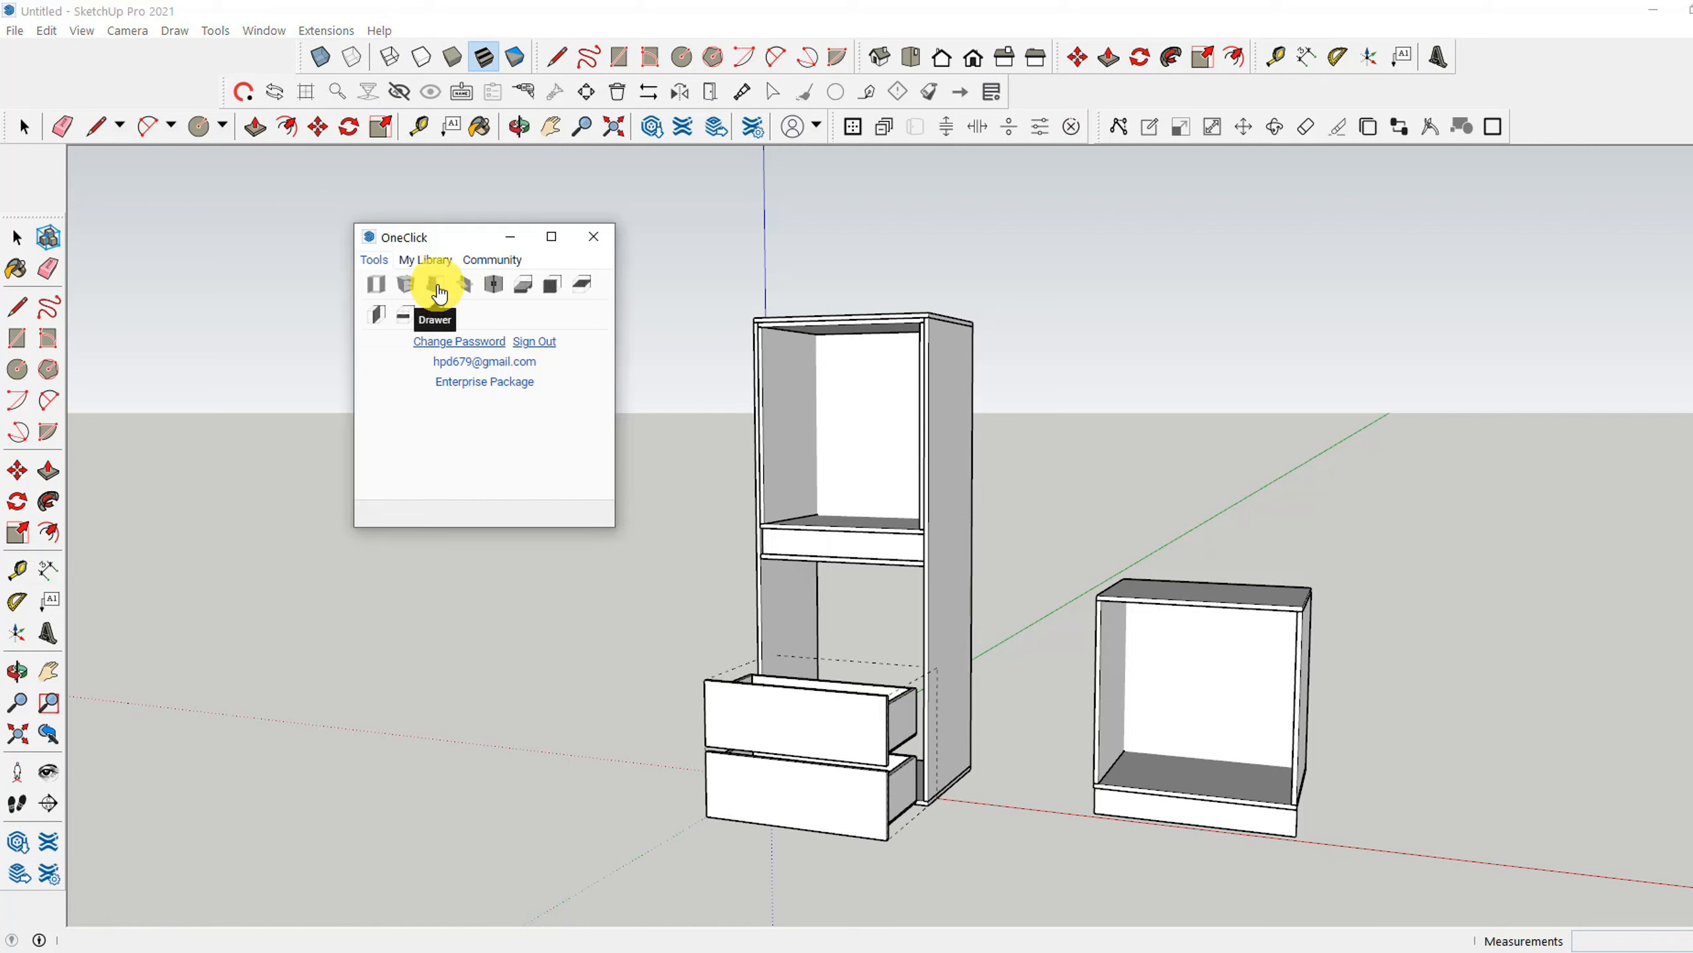
{"action": "left_click", "coordinate": [1155, 757]}
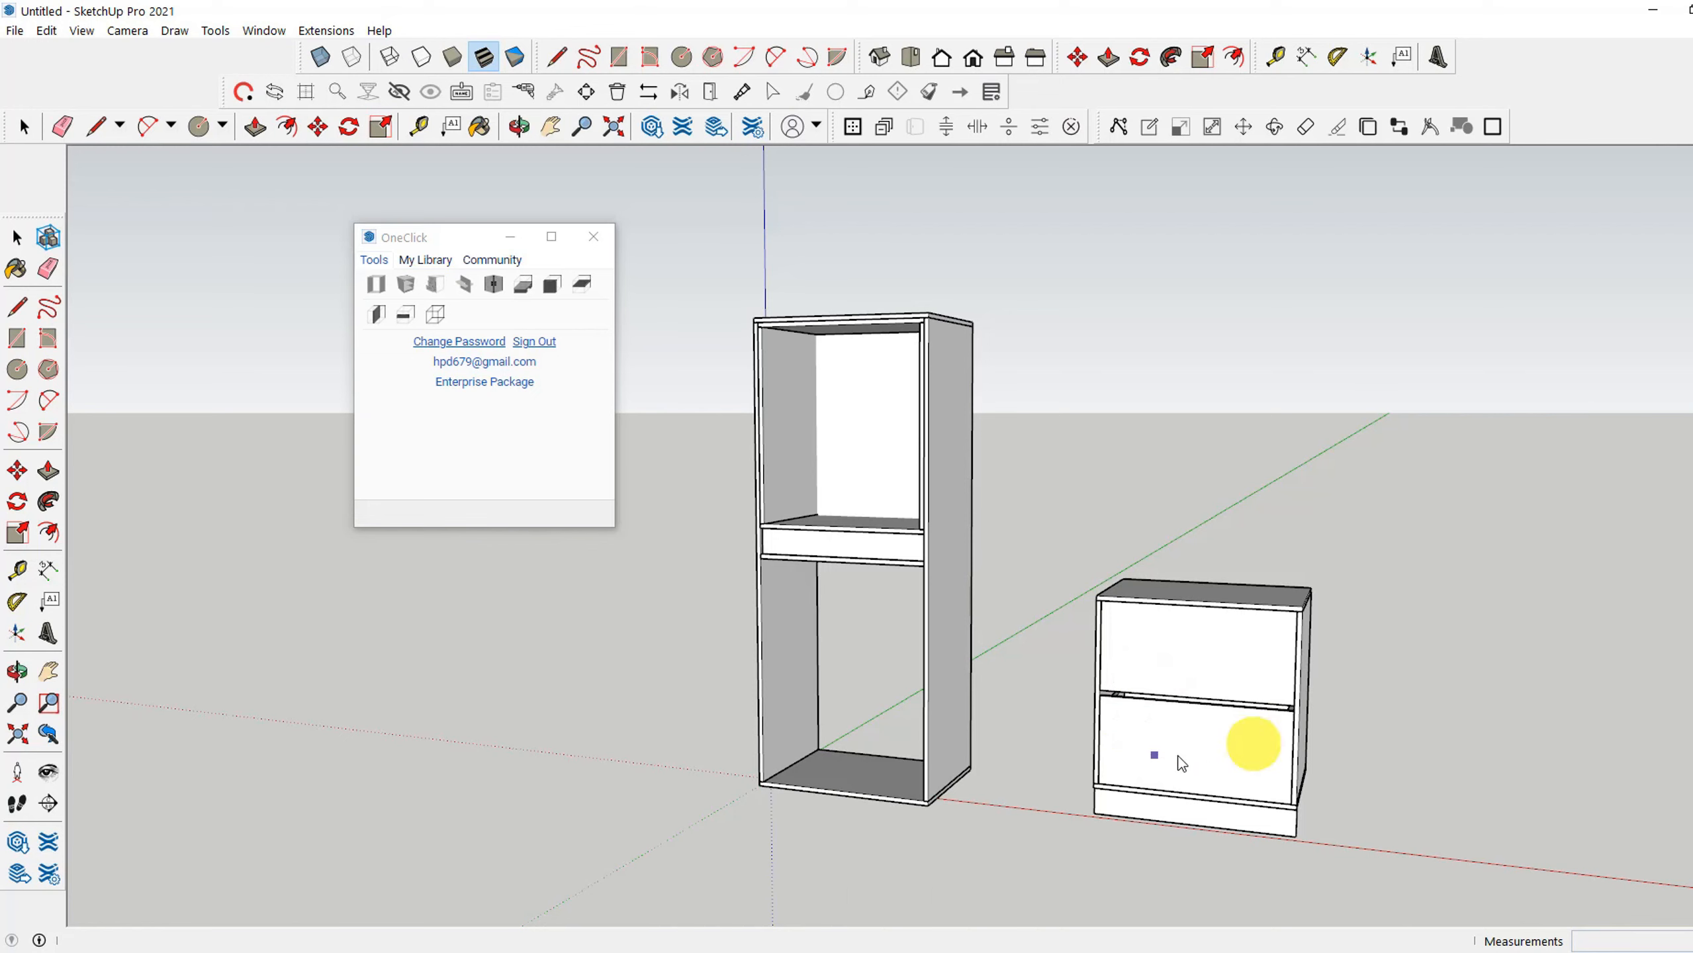
{"action": "left_click", "coordinate": [466, 294]}
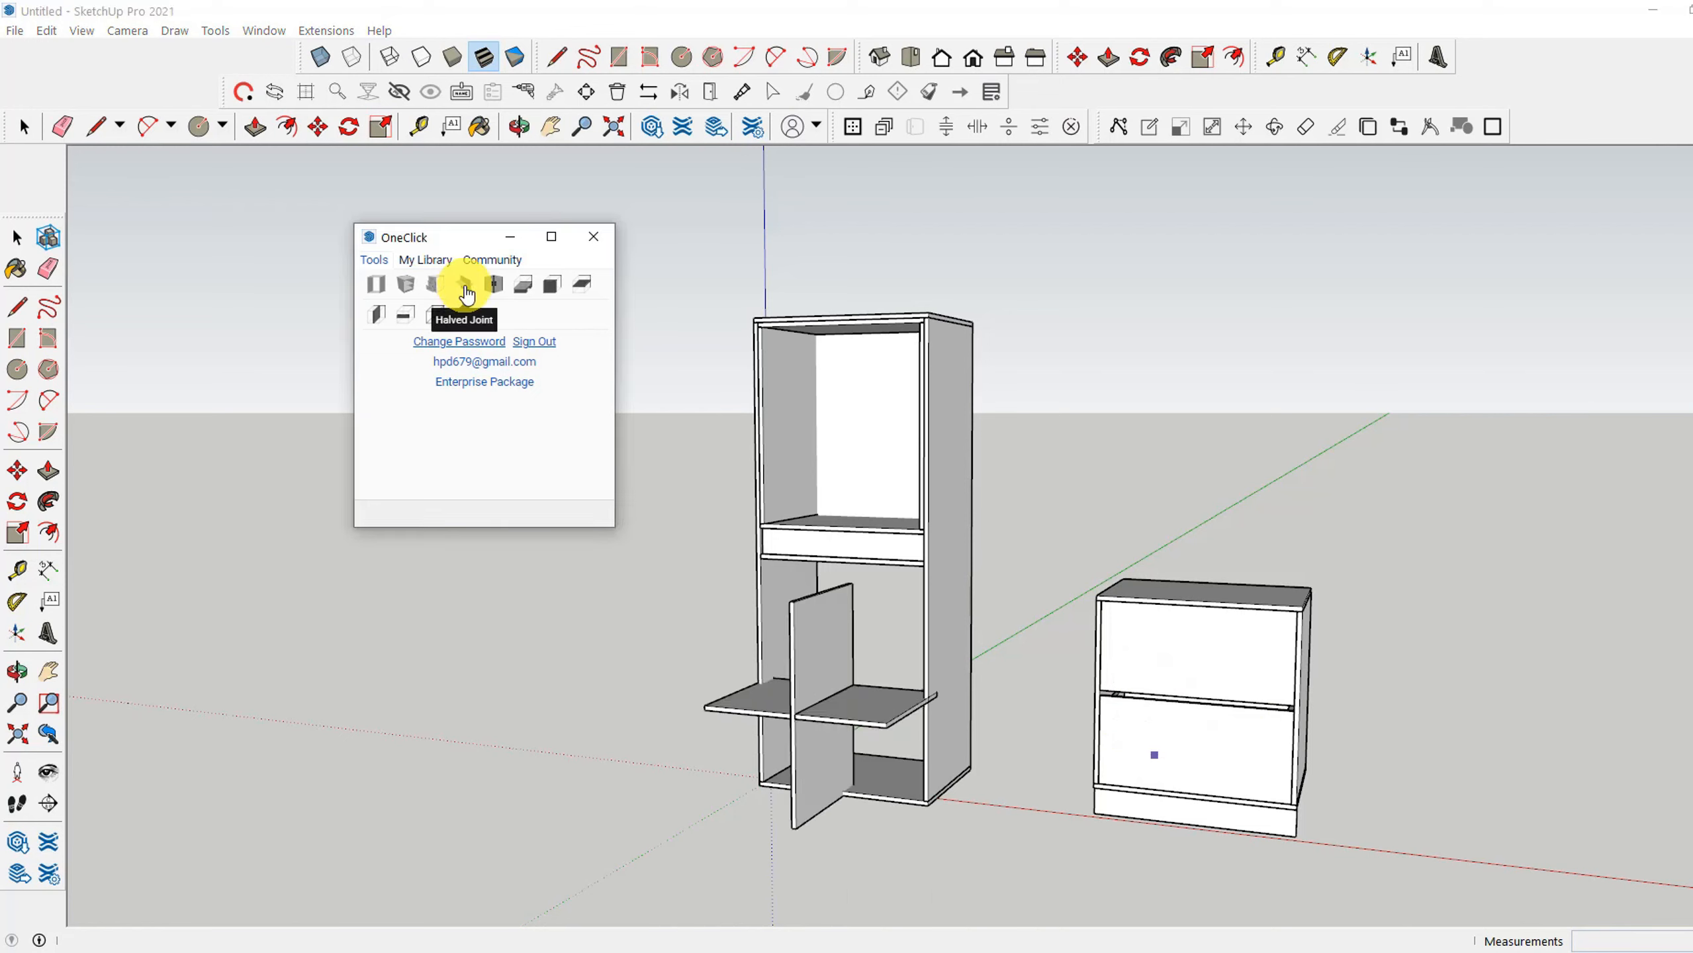
{"action": "left_click", "coordinate": [803, 440]}
Set the halved joint's VERTICAL DIV and HORIZON DIV properties to /3.
{"action": "middle_click_drag", "start_coordinate": [820, 438], "coordinate": [835, 518]}
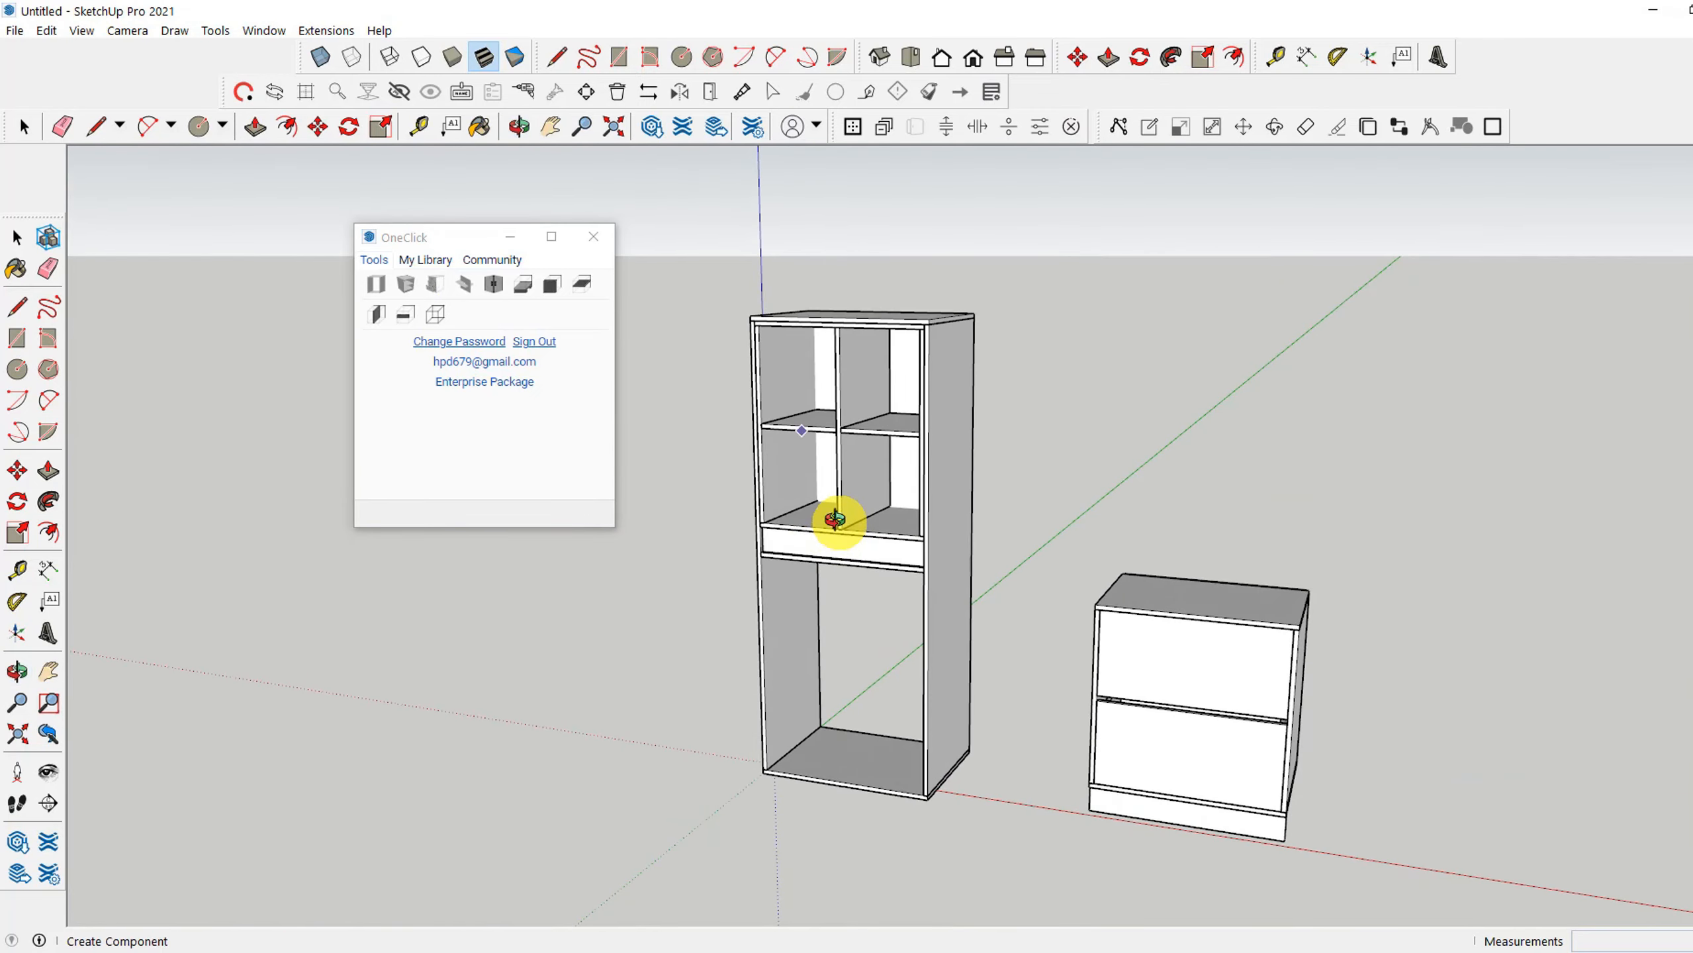
{"action": "scroll", "coordinate": [825, 665], "scroll_direction": "up", "scroll_amount": 2}
{"action": "middle_click_drag", "start_coordinate": [824, 664], "coordinate": [1032, 684]}
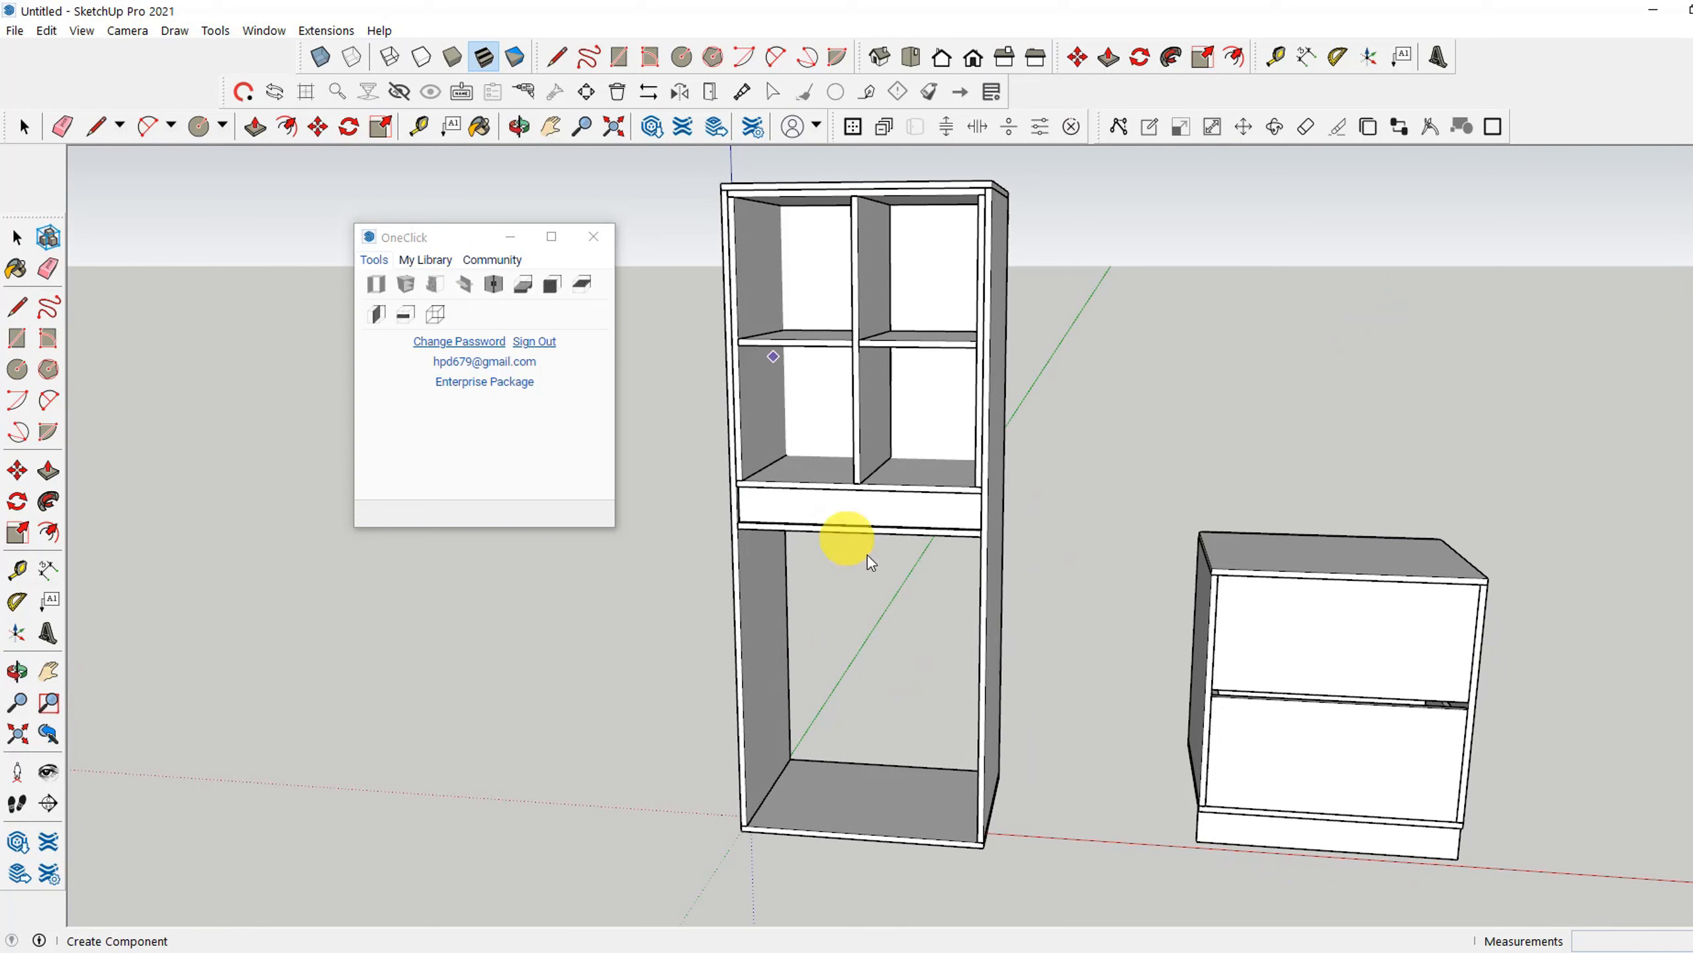
{"action": "left_click", "coordinate": [1150, 127]}
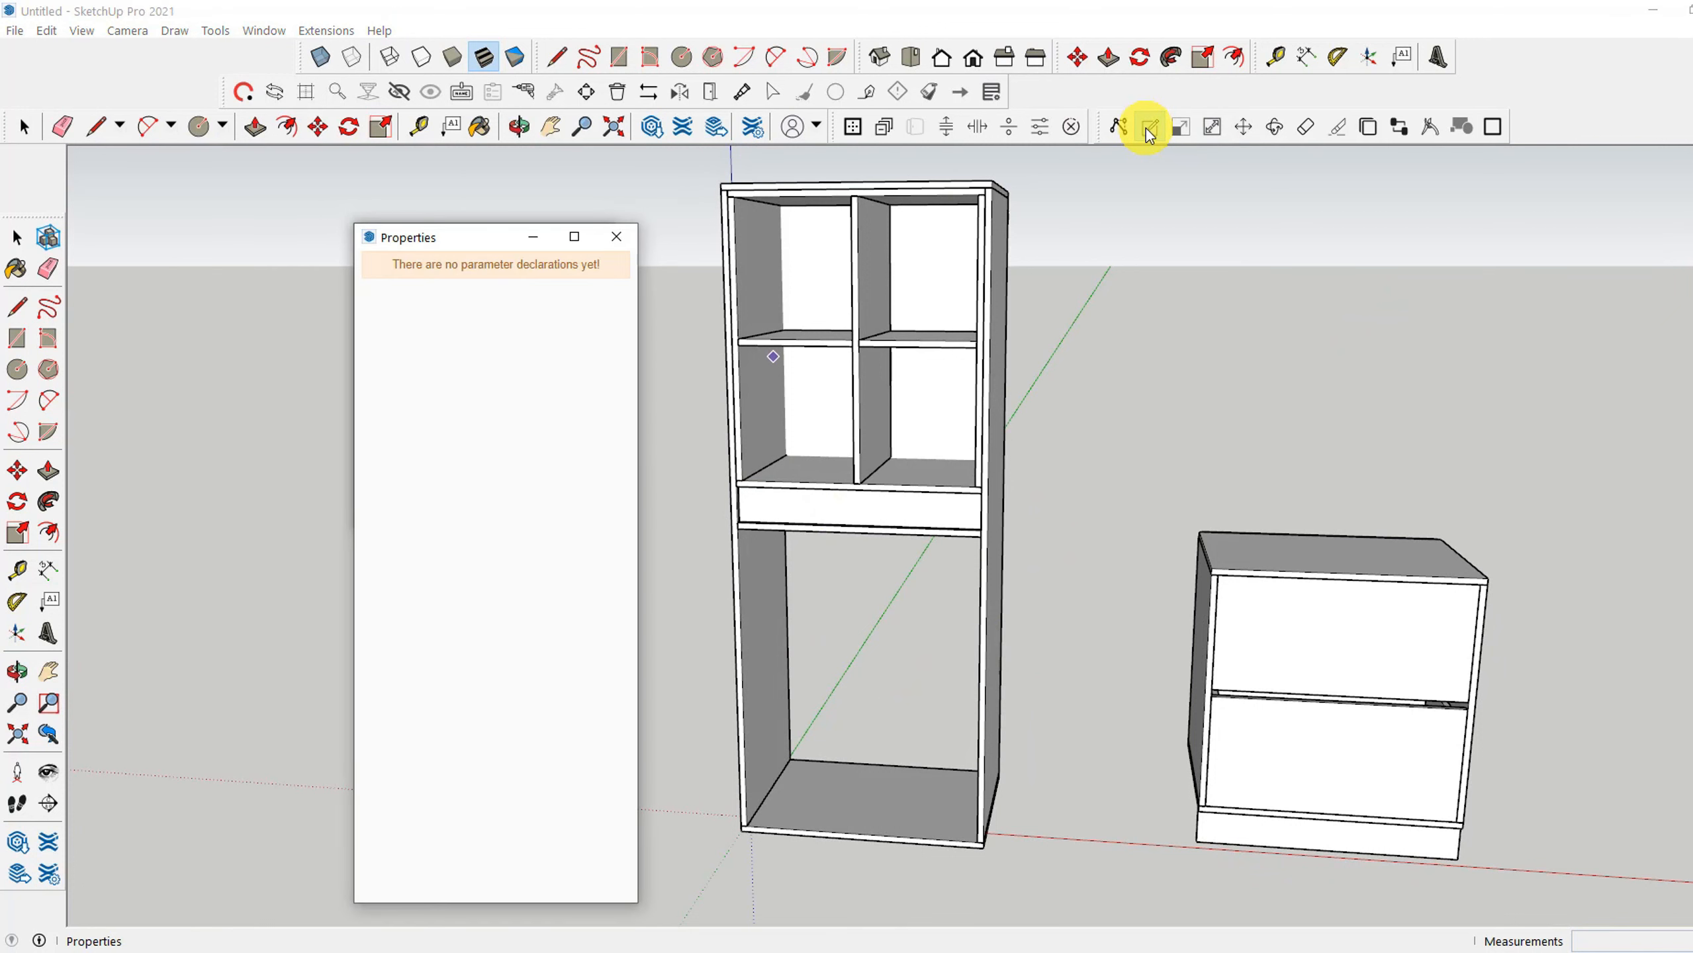
{"action": "left_click", "coordinate": [869, 263]}
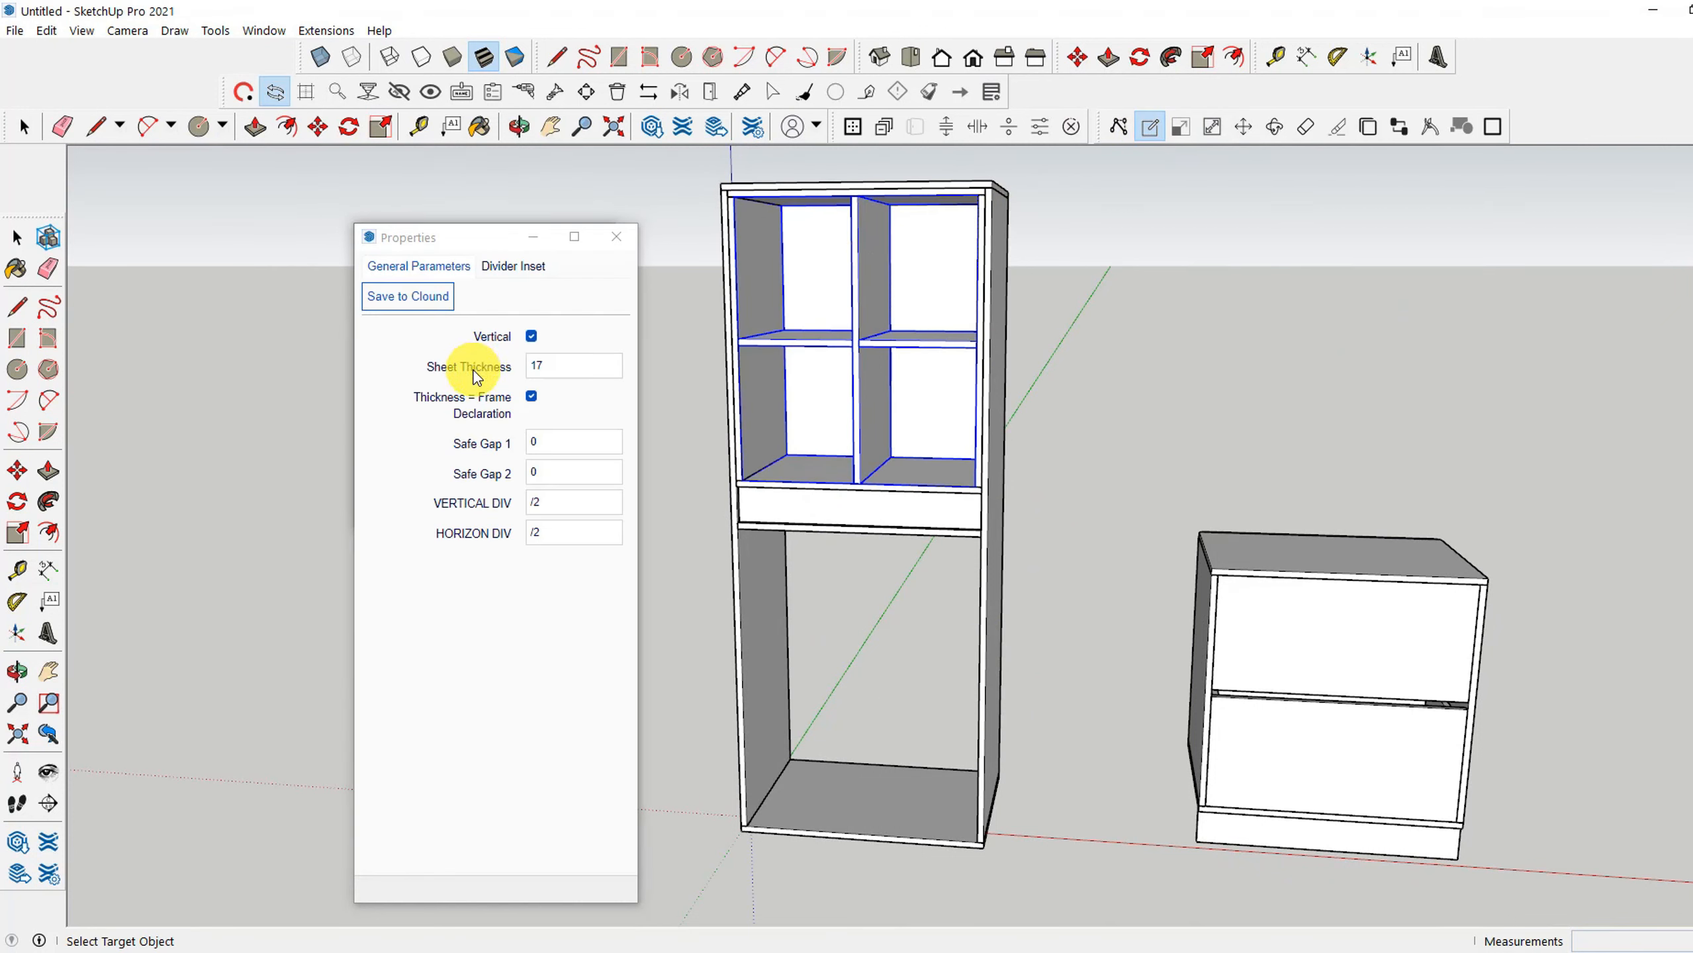
{"action": "left_click", "coordinate": [566, 502]}
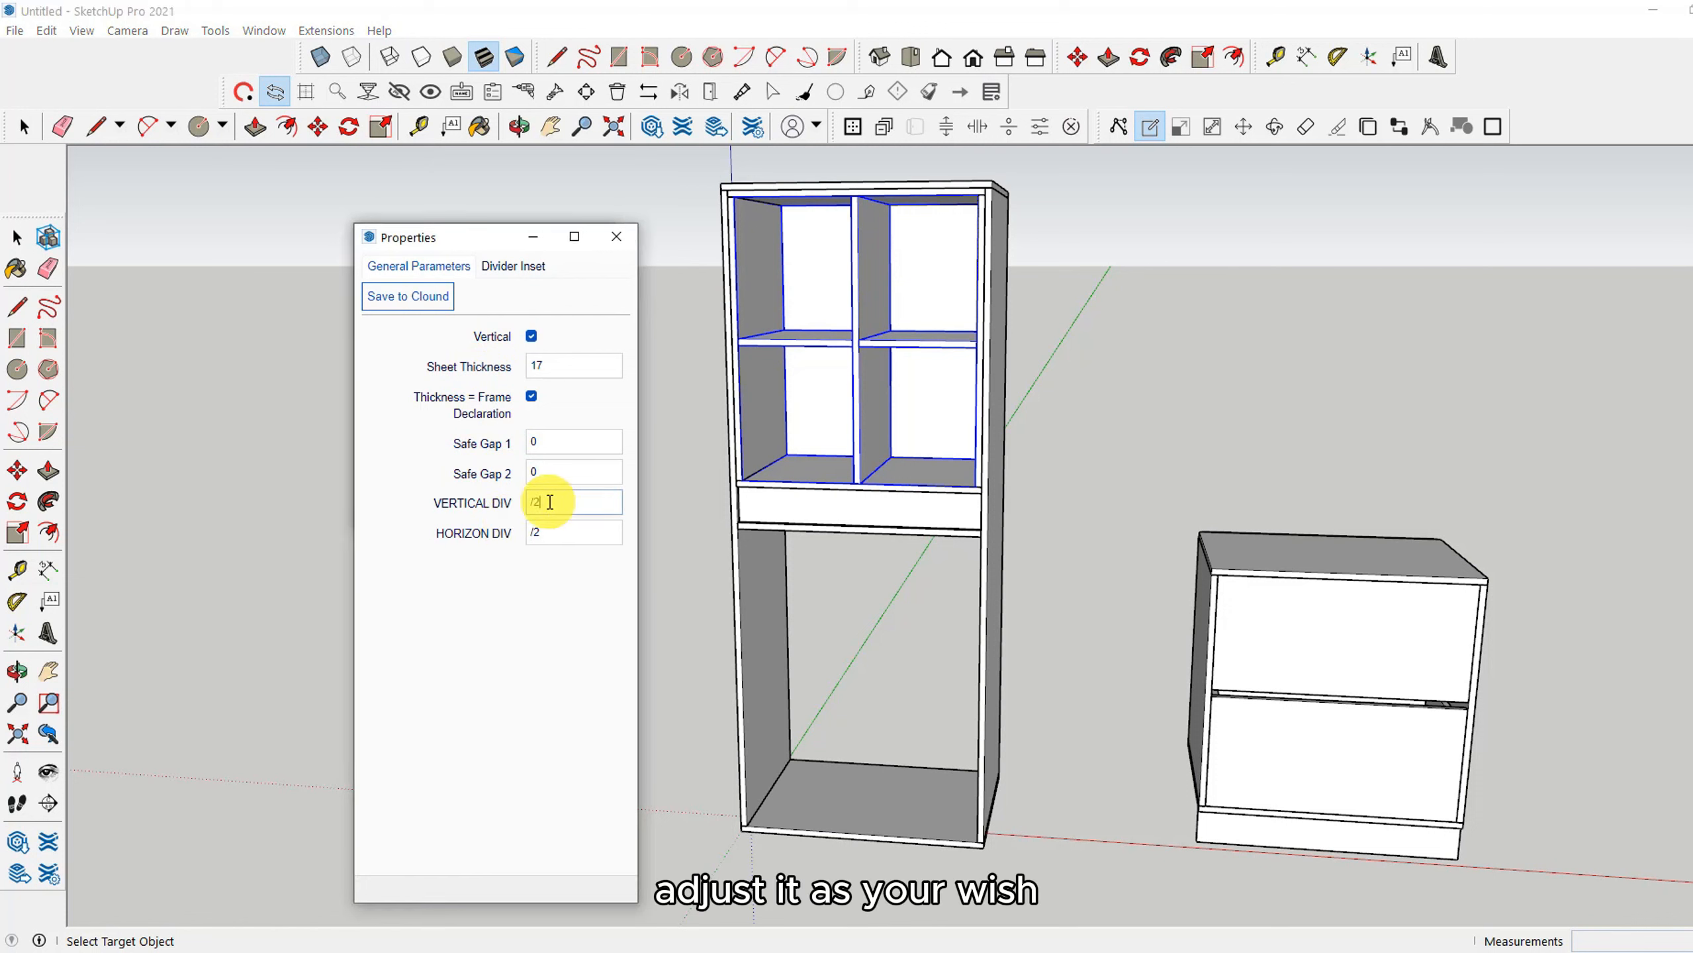
{"action": "key", "text": "BackSpace"}
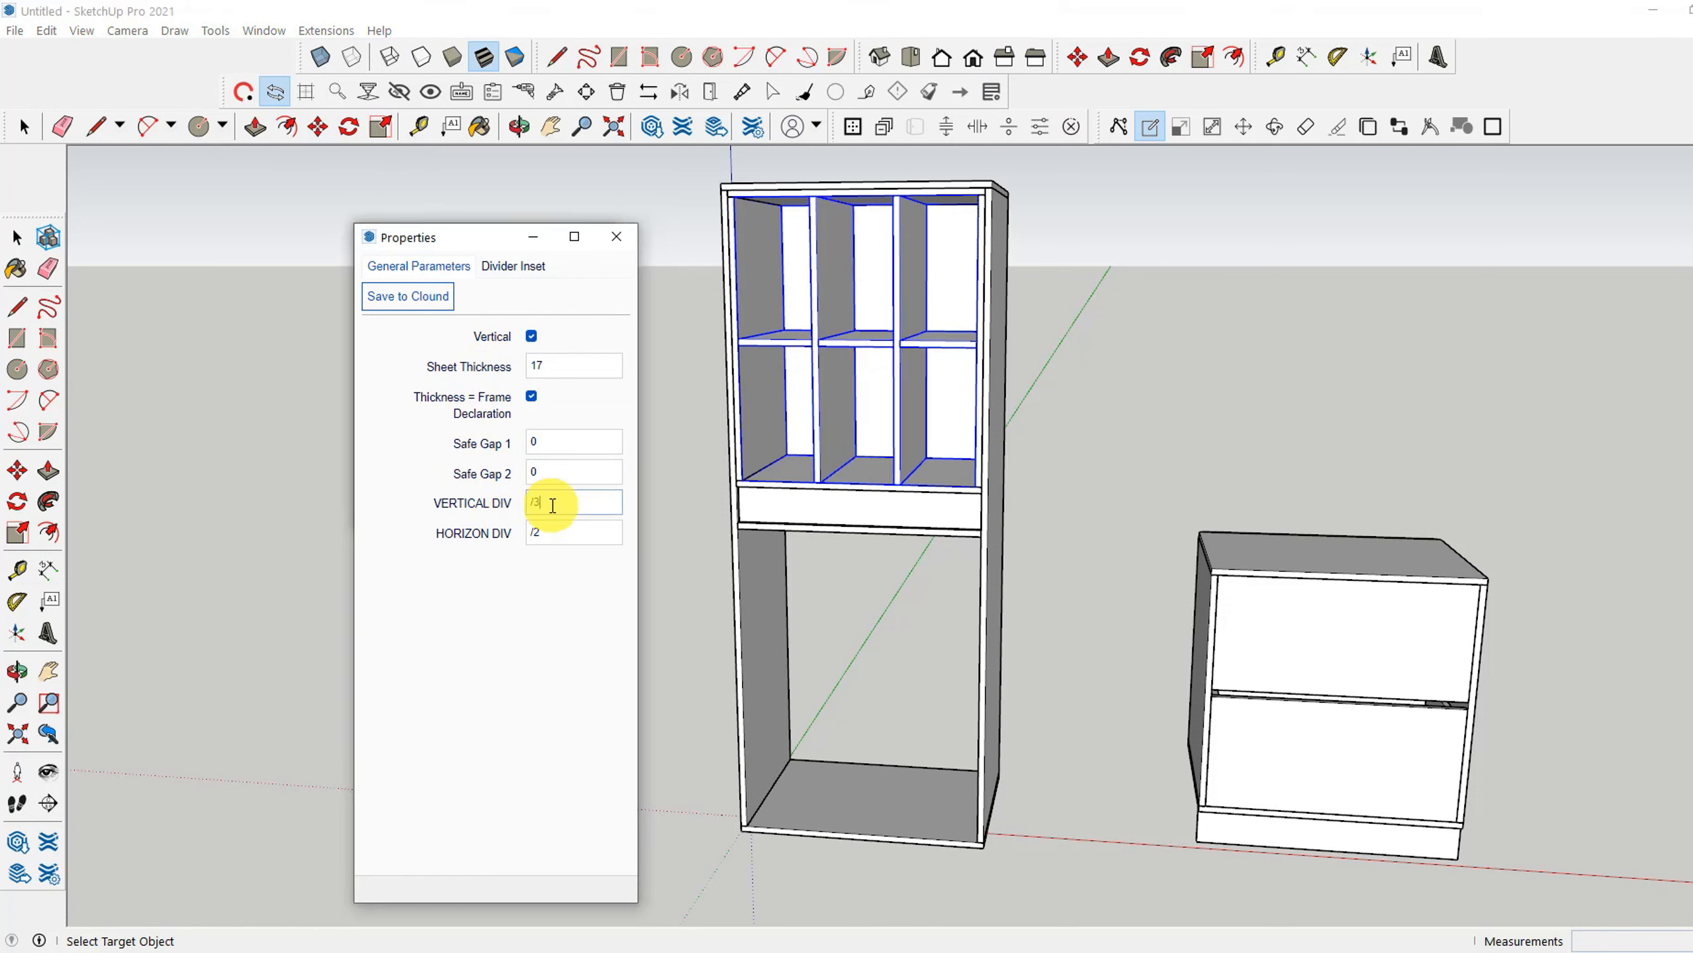
{"action": "left_click", "coordinate": [547, 532]}
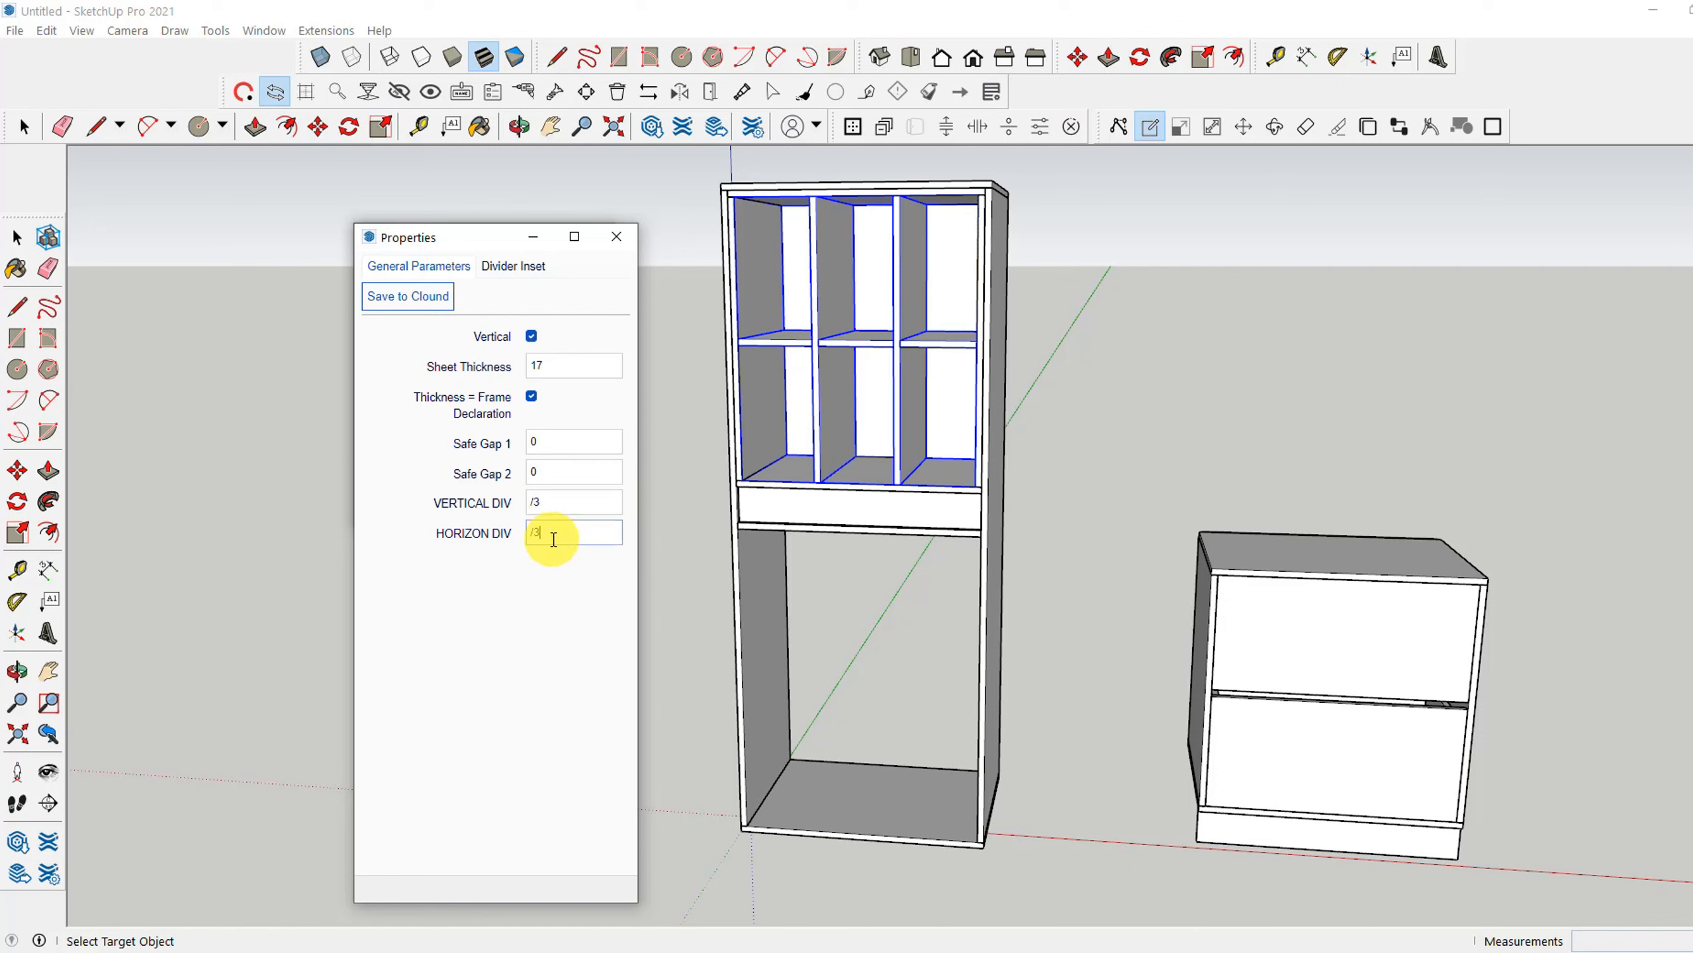
Close the joint's properties and place a vertical panel against the inner side of the tall frame's lower section.
{"action": "left_click", "coordinate": [614, 238]}
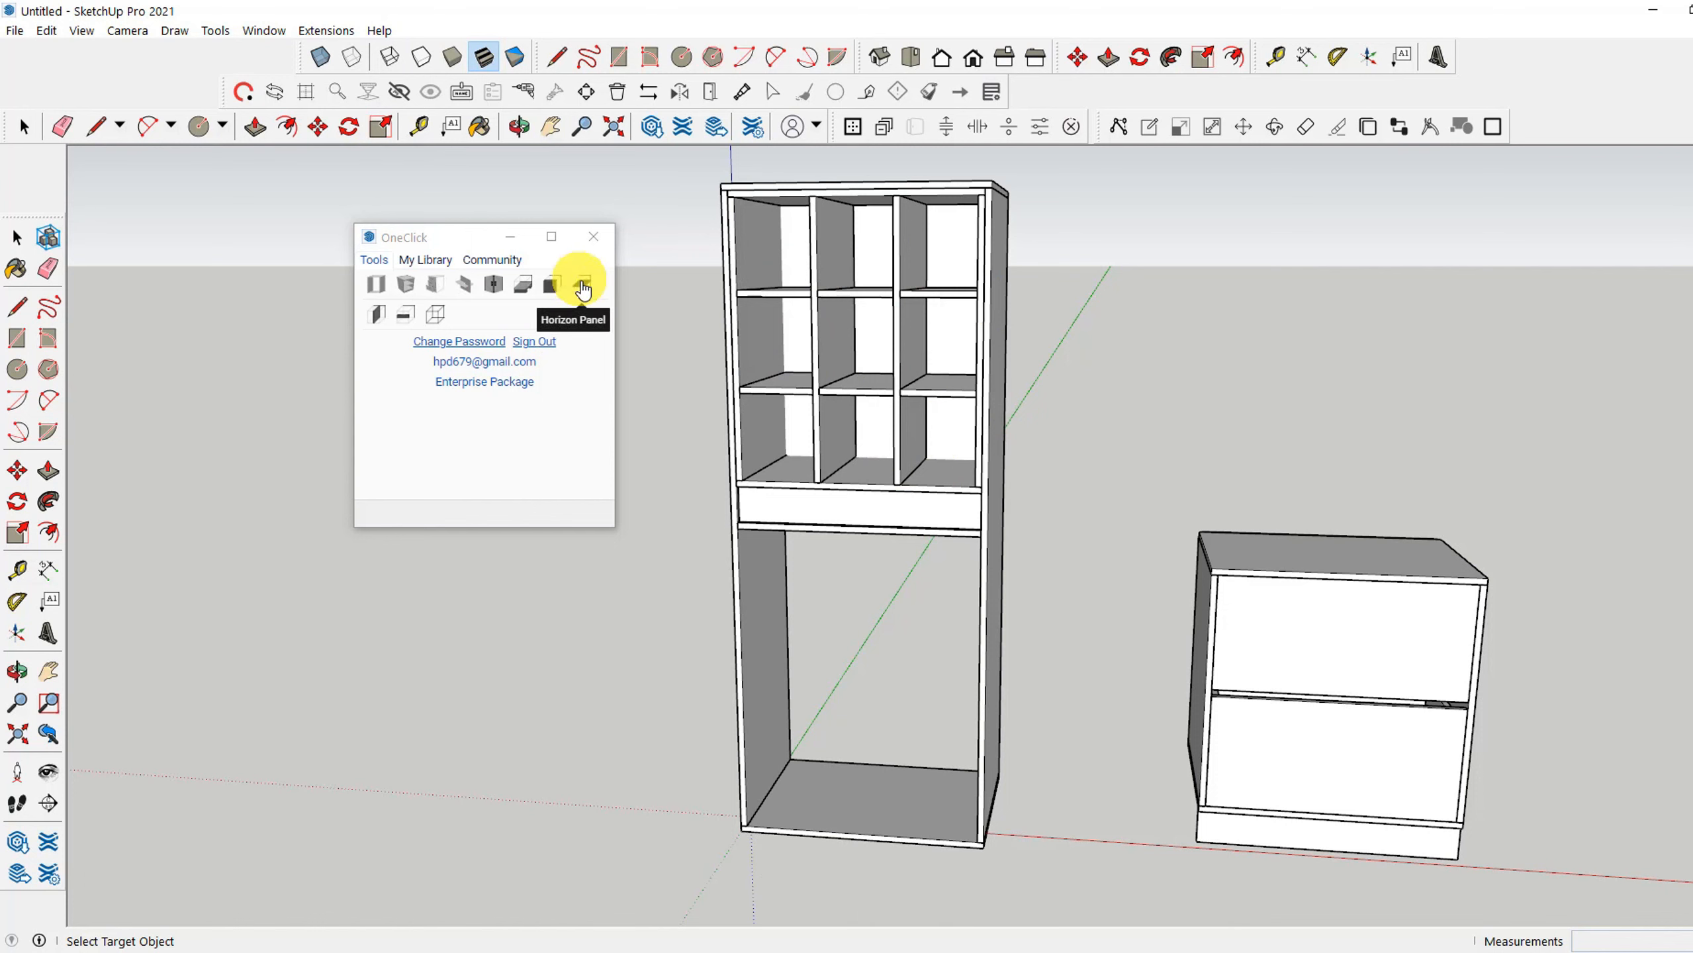
{"action": "left_click", "coordinate": [375, 319]}
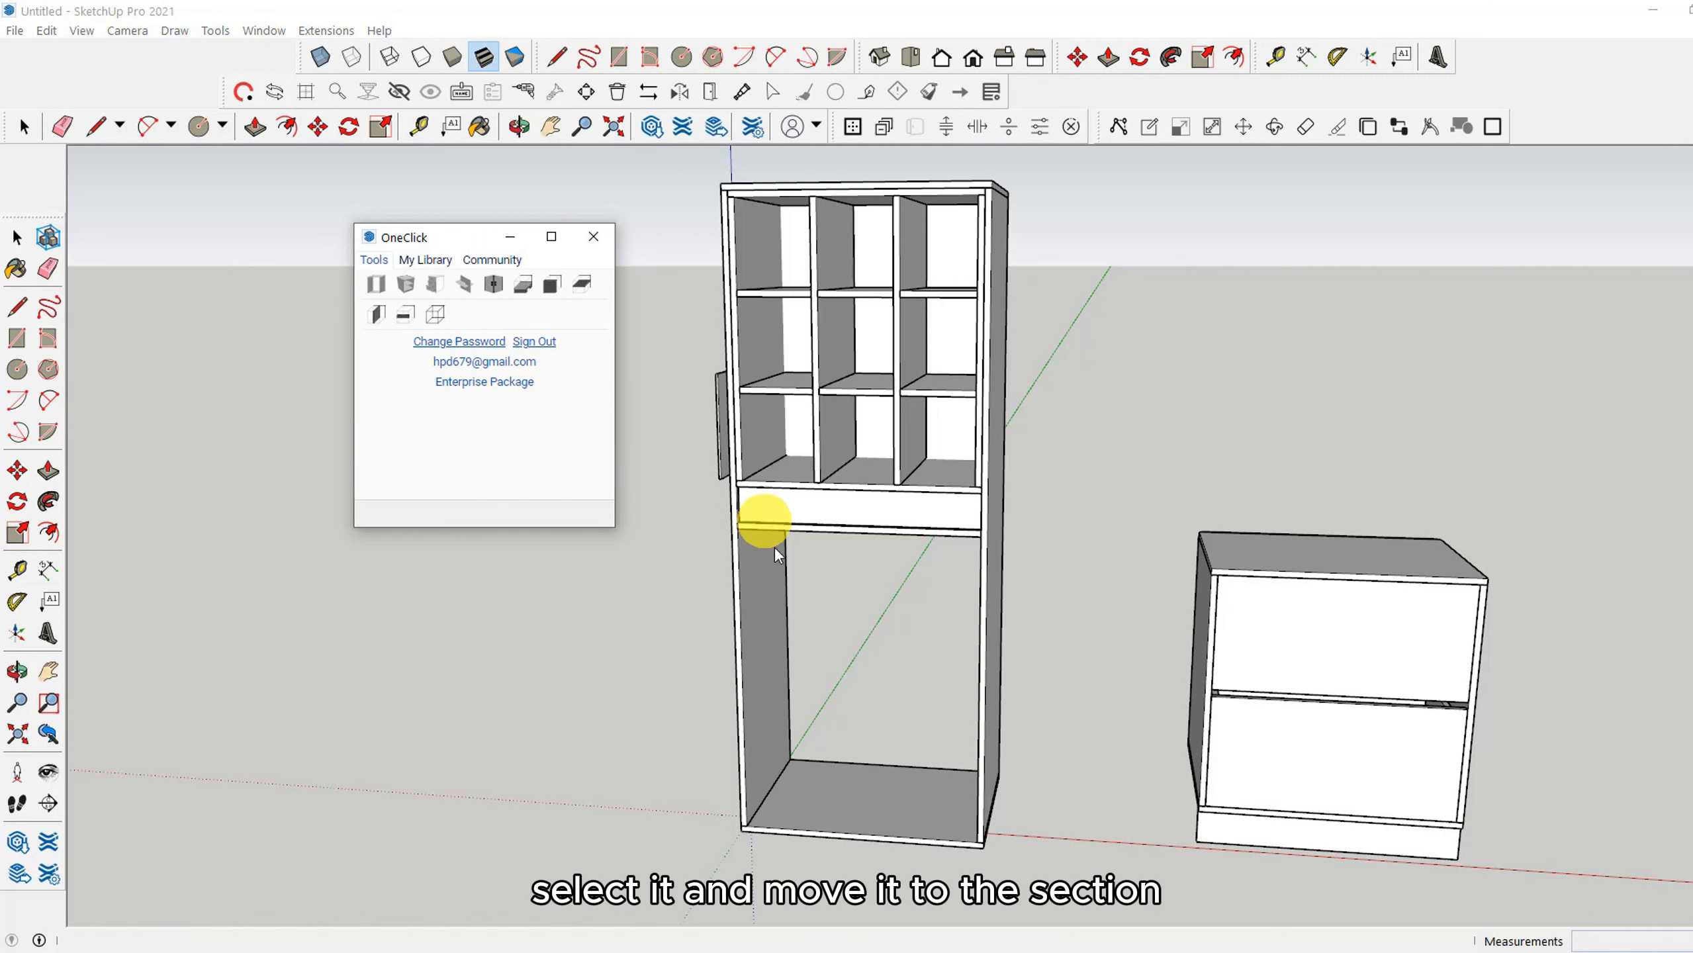
{"action": "left_click", "coordinate": [761, 699]}
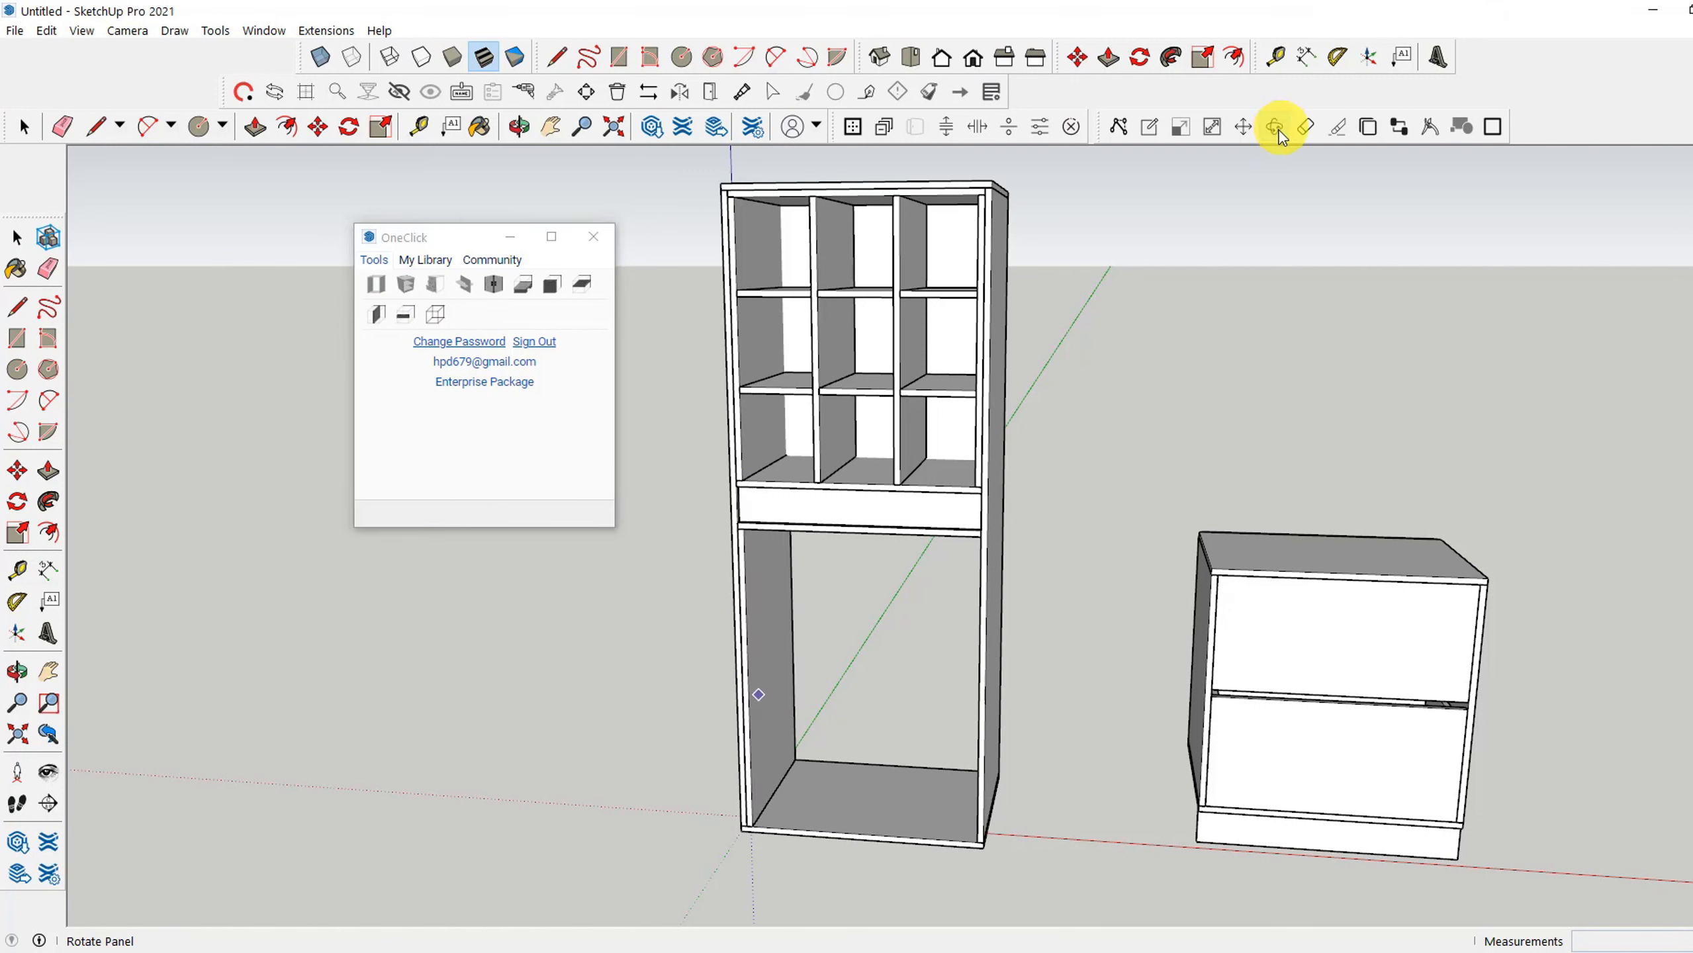
Move the vertical panel to the middle of the tall frame's lower section with Move Panel.
{"action": "left_click", "coordinate": [1244, 134]}
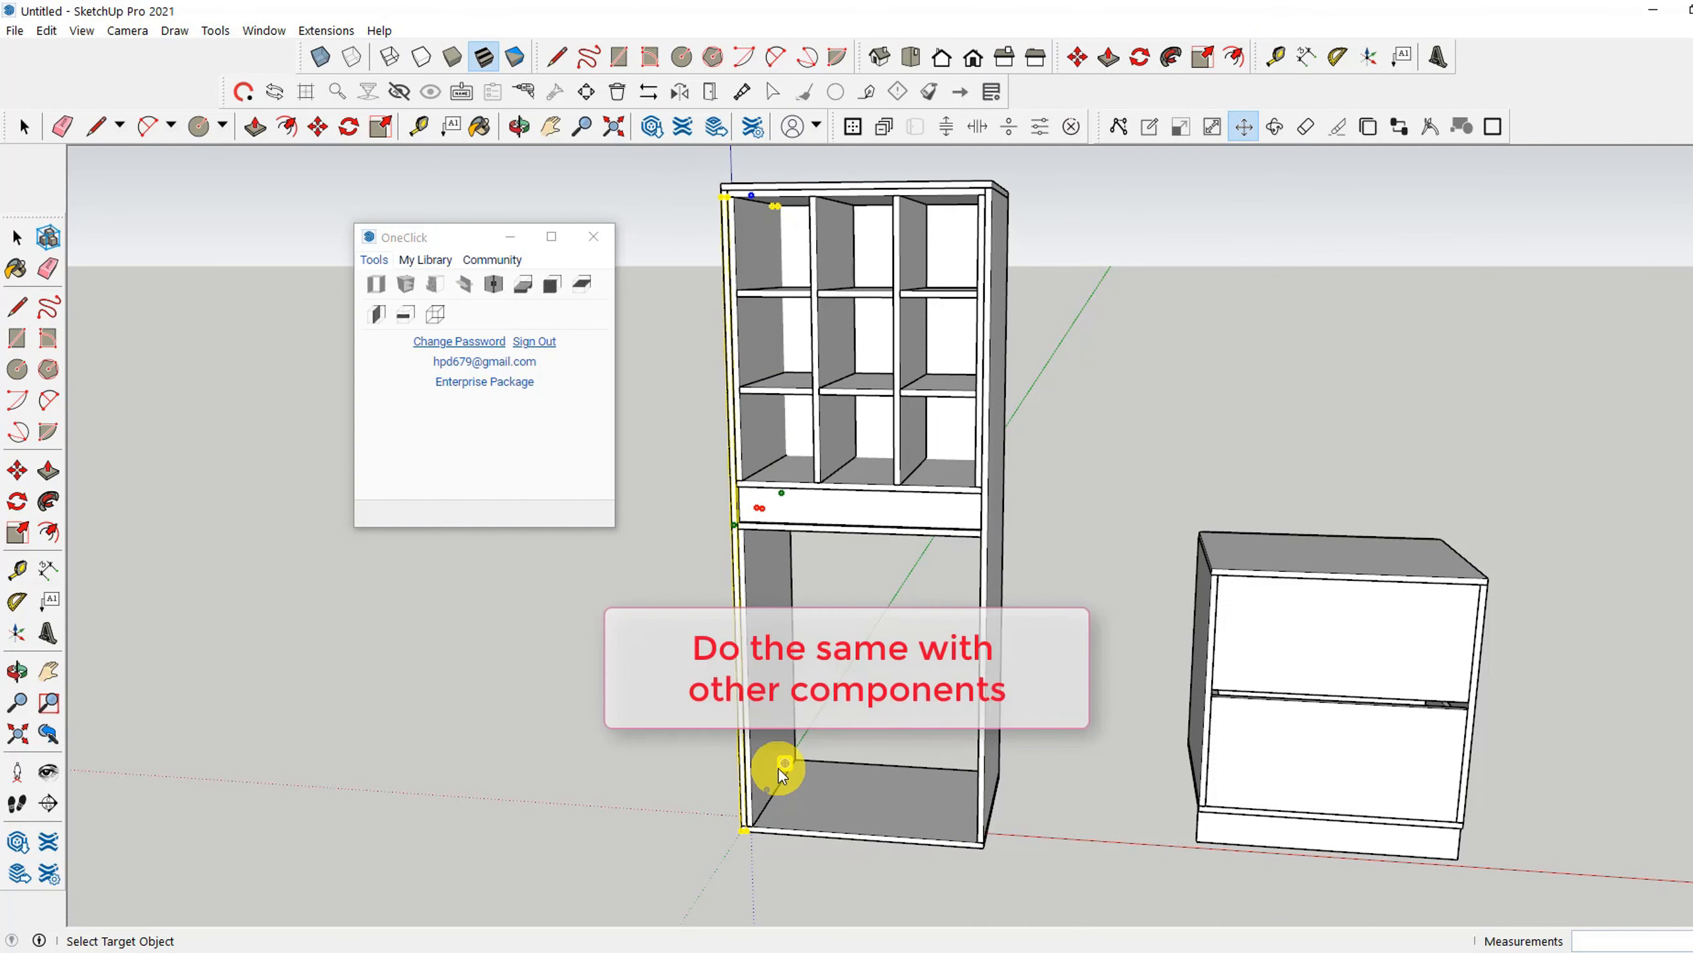
{"action": "key", "text": "space"}
{"action": "left_click", "coordinate": [1243, 127]}
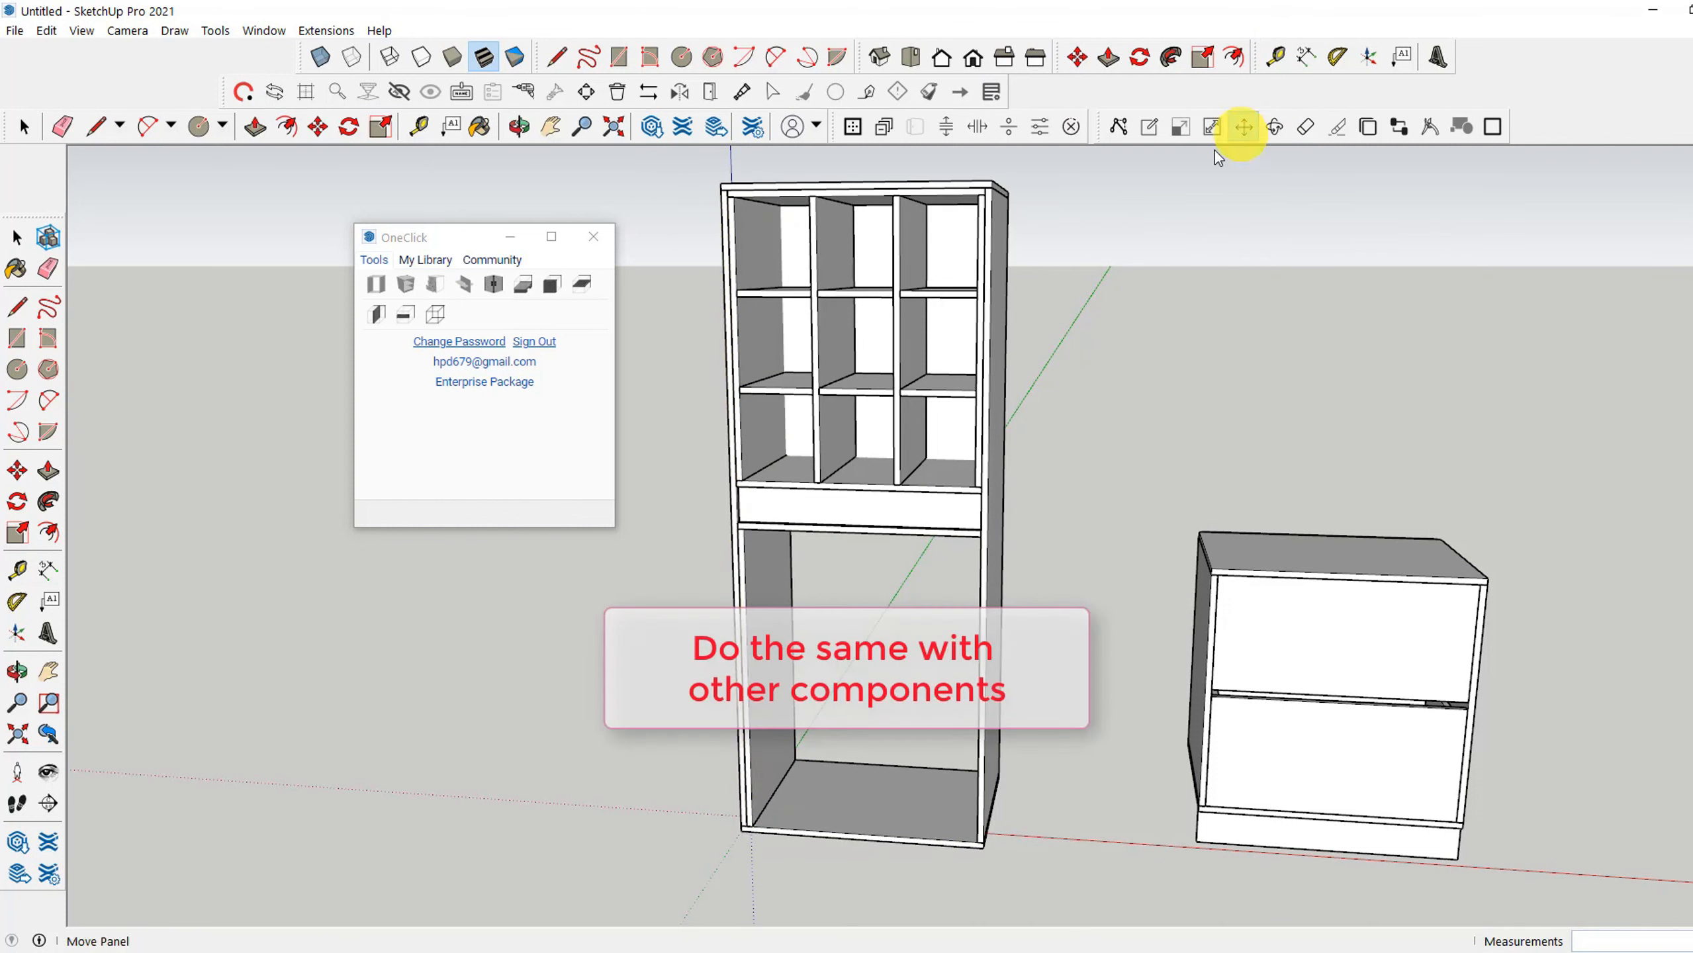
{"action": "left_click", "coordinate": [754, 829]}
{"action": "left_click", "coordinate": [856, 837]}
Remove the halved joint and the inner cabinet from the tall frame's upper section, and the drawers from the separate low cabinet.
{"action": "middle_click_drag", "start_coordinate": [974, 764], "coordinate": [877, 647]}
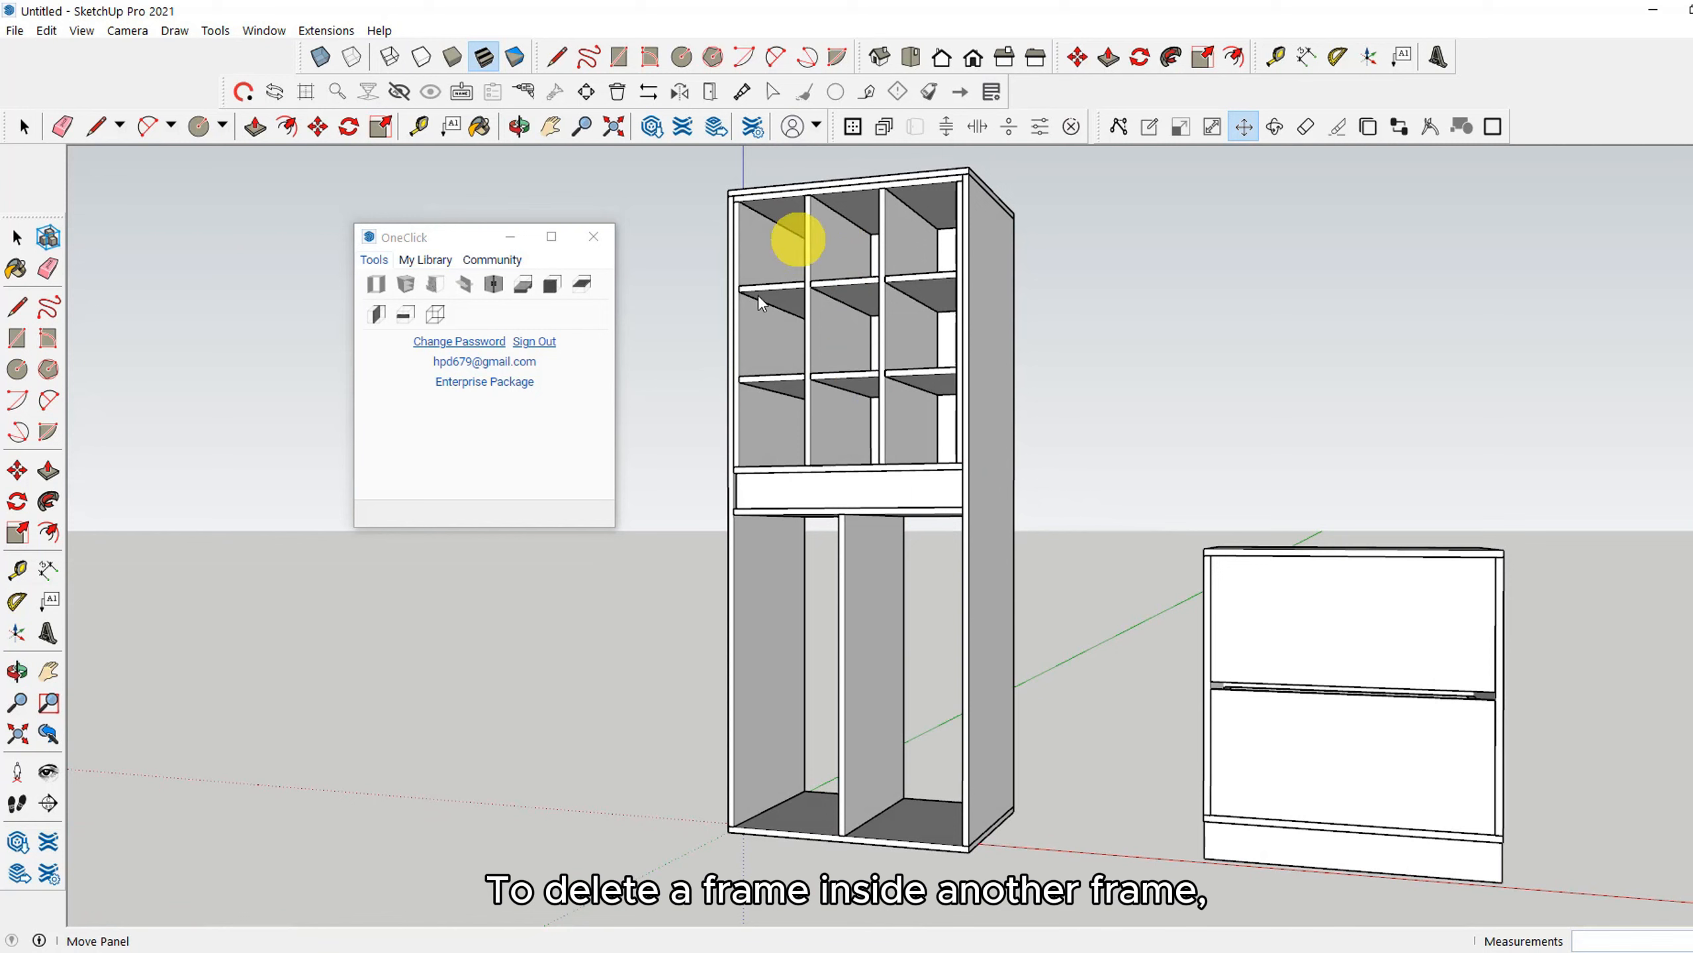
{"action": "left_click", "coordinate": [1341, 132]}
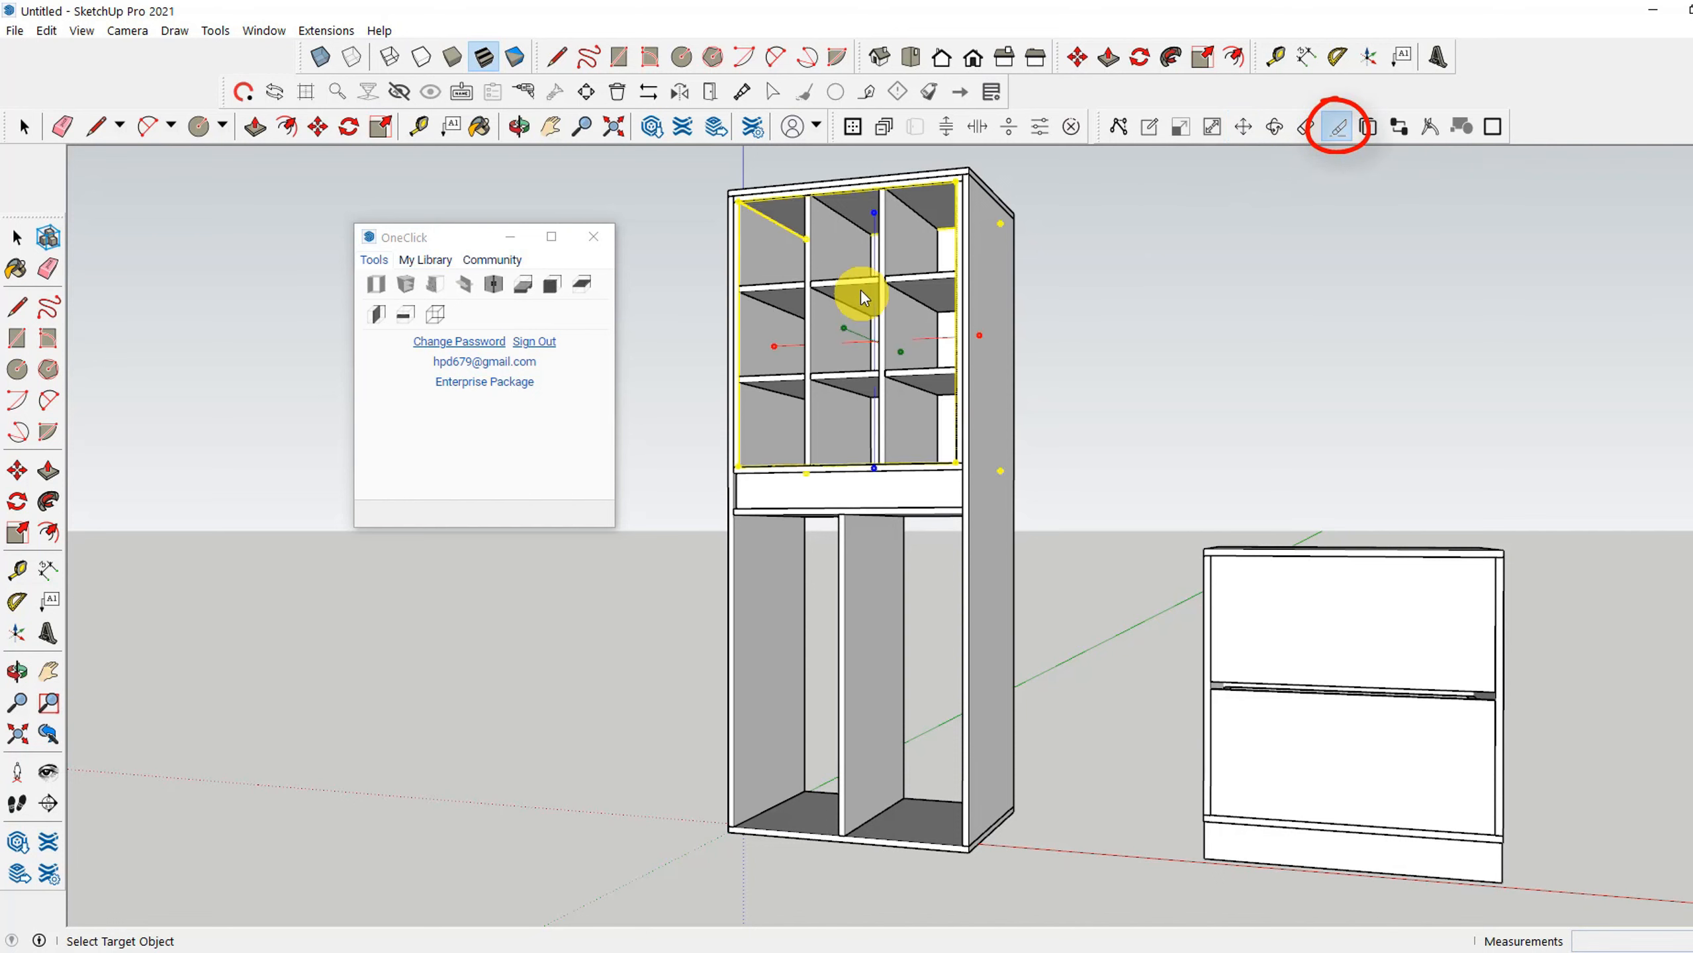
{"action": "left_click", "coordinate": [822, 263]}
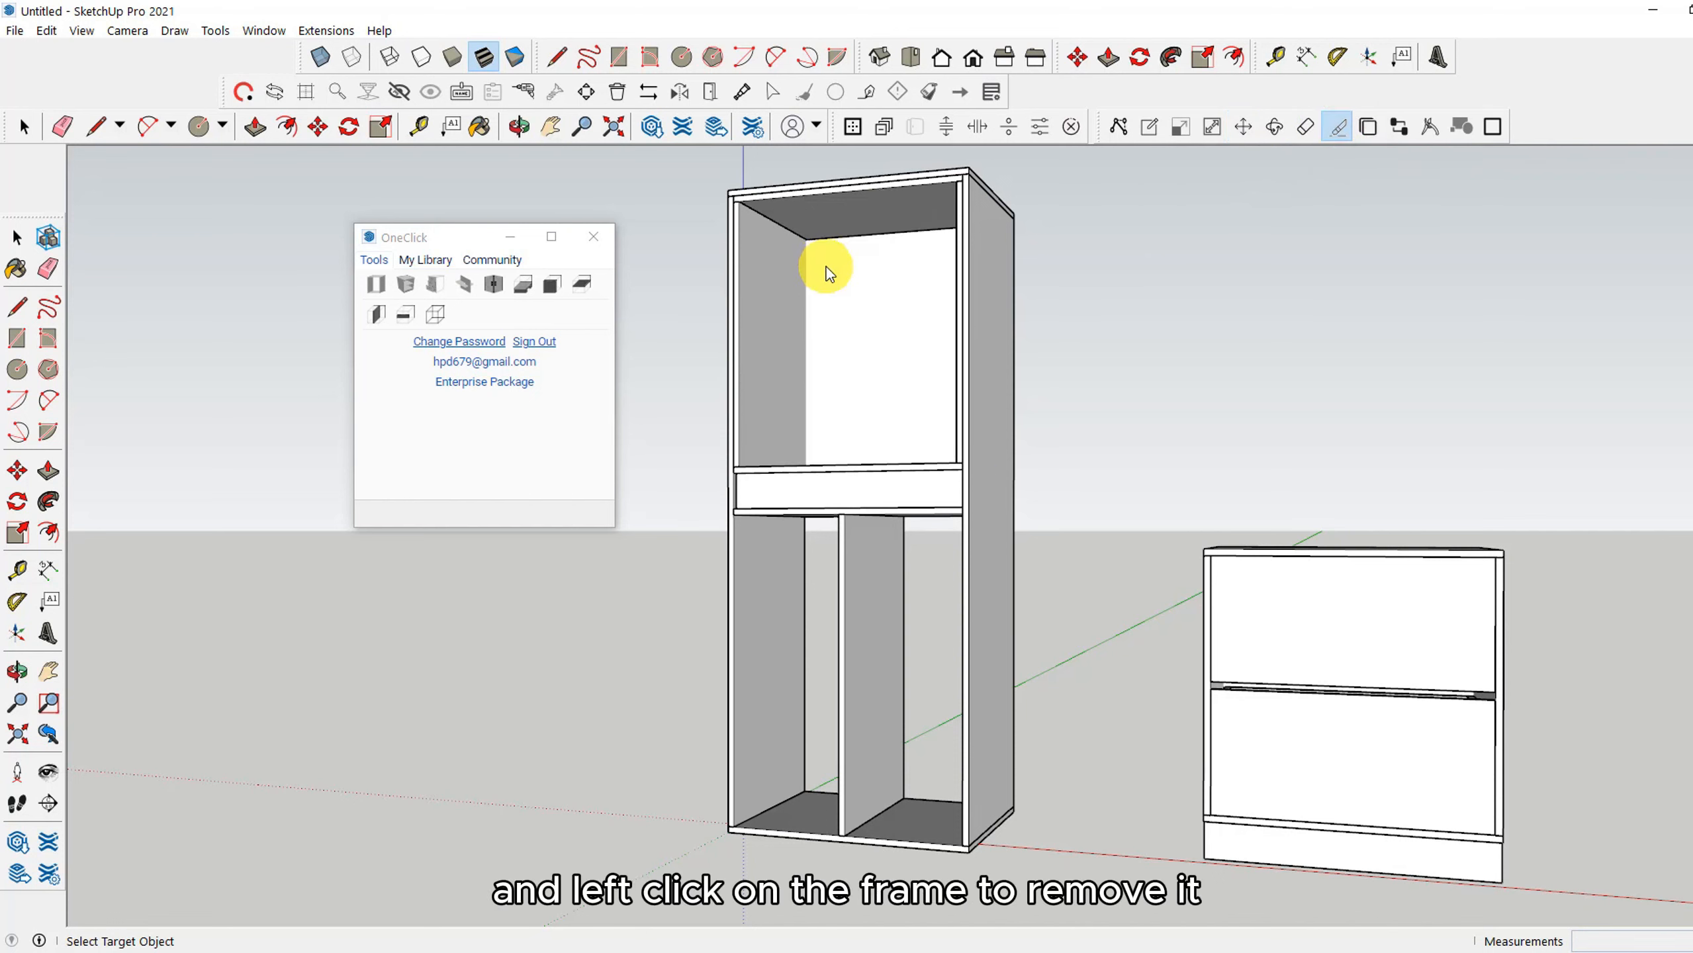
{"action": "left_click", "coordinate": [772, 295]}
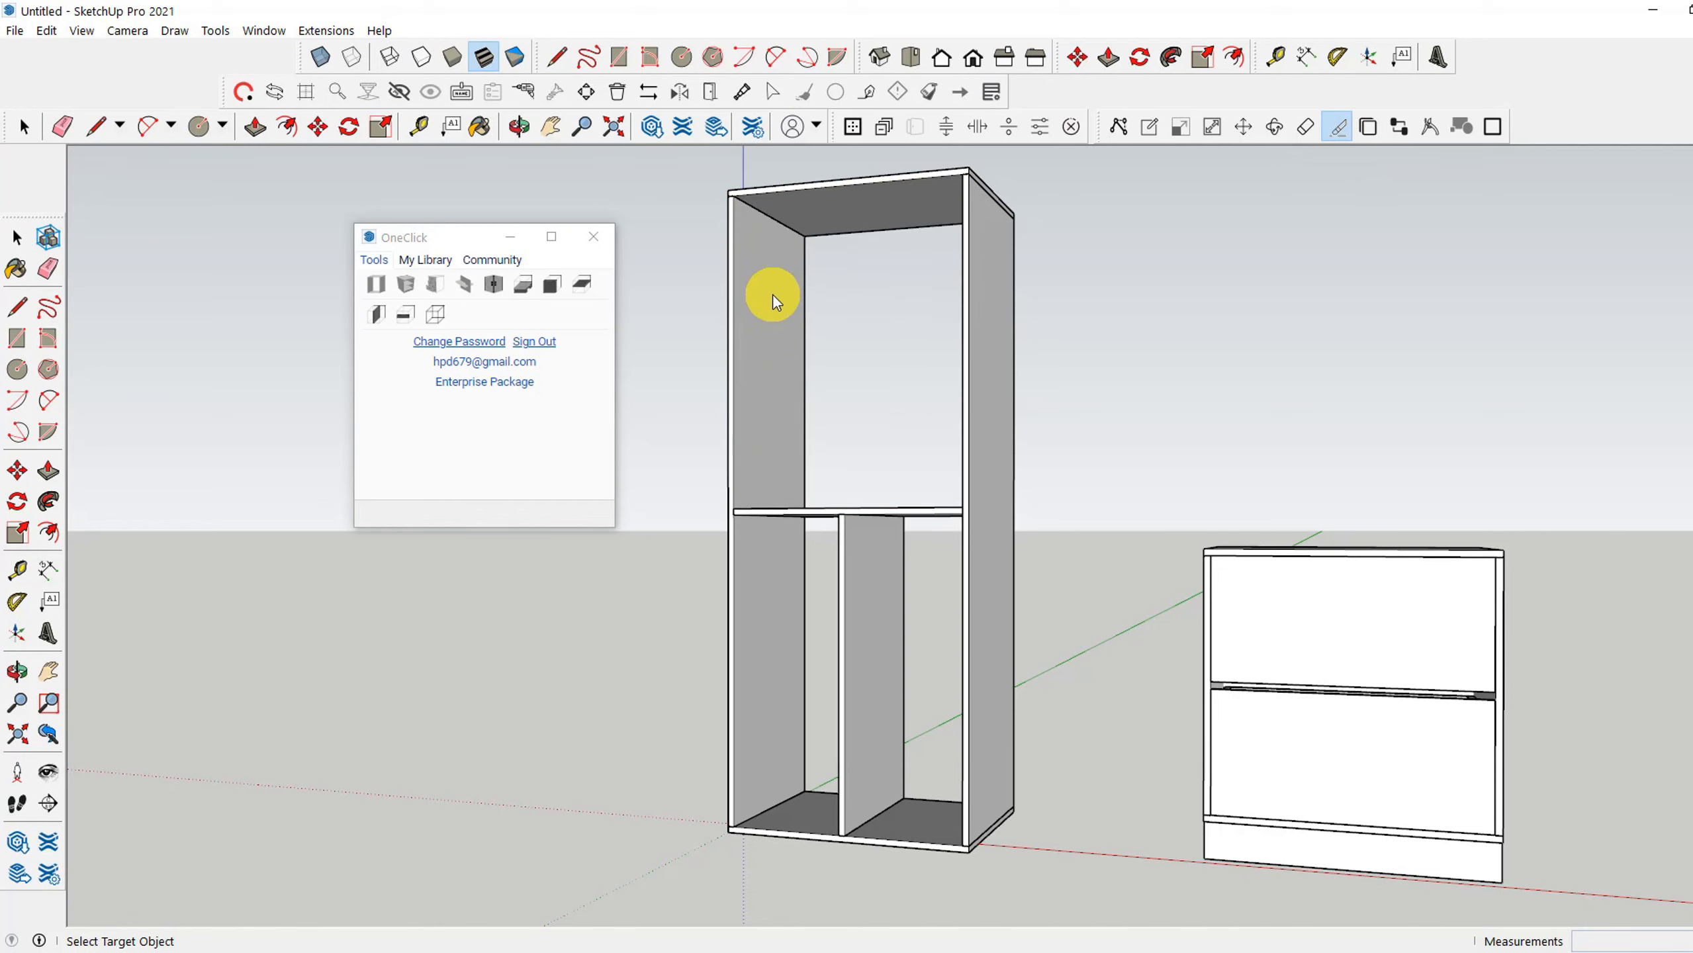
{"action": "left_click", "coordinate": [1242, 611]}
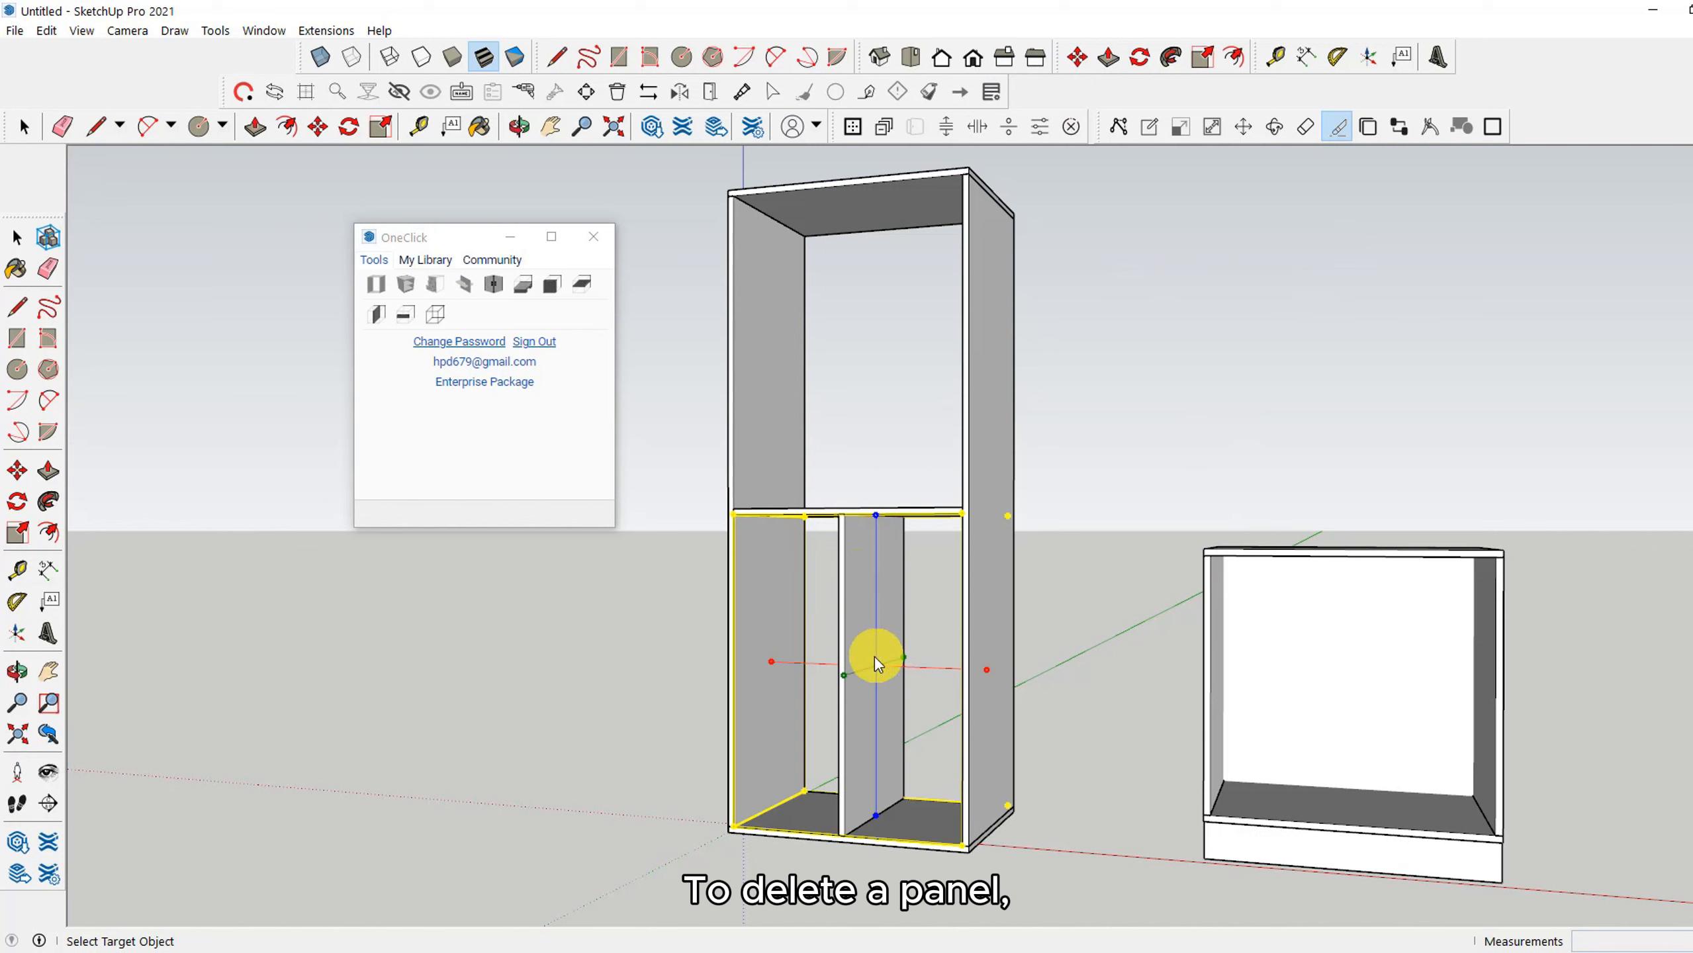
Delete the vertical divider panel from the tall frame's lower section with Remove Sheet.
{"action": "left_click", "coordinate": [1305, 127]}
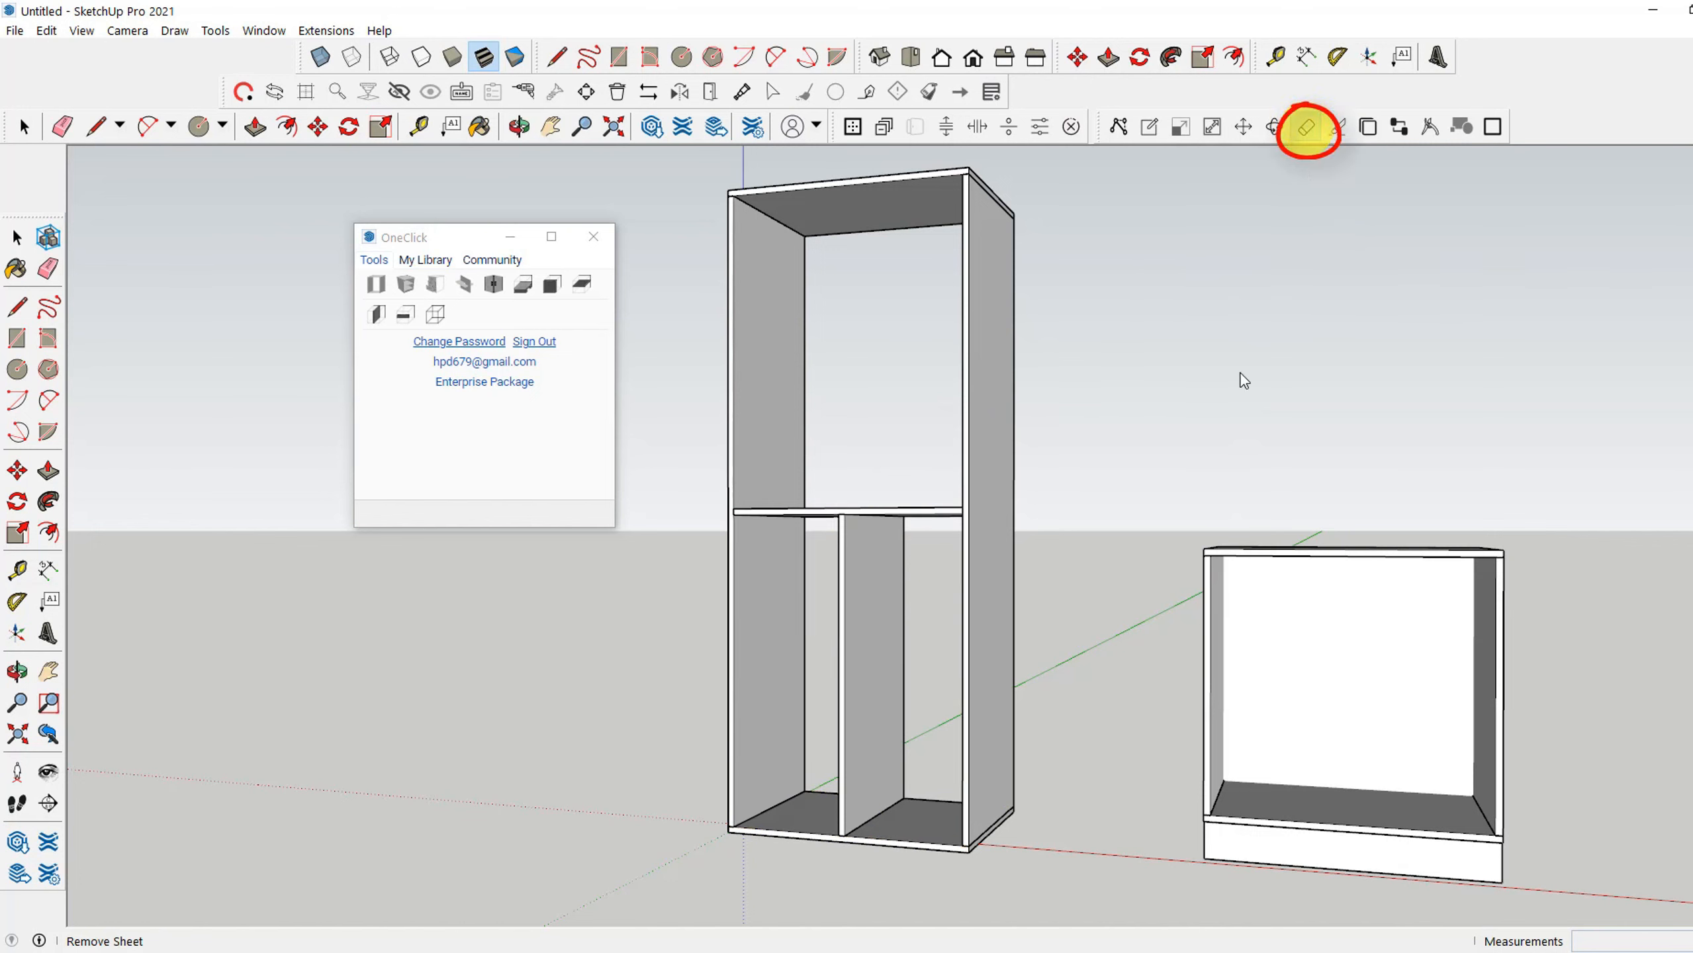
{"action": "left_click", "coordinate": [884, 633]}
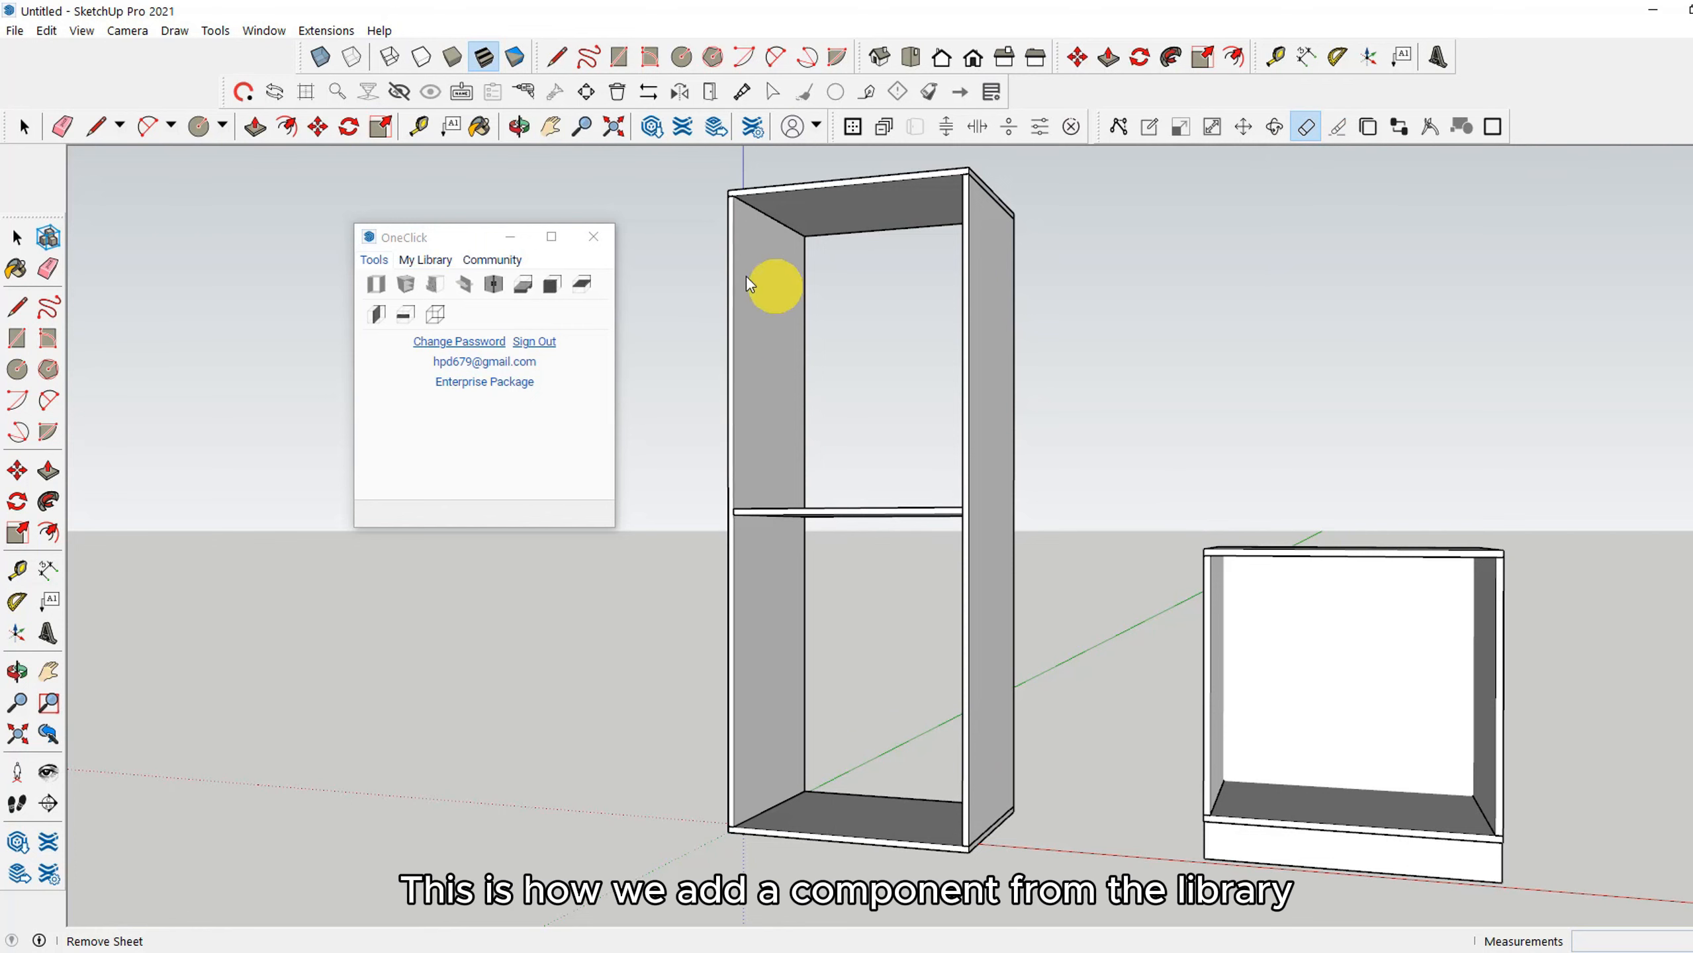